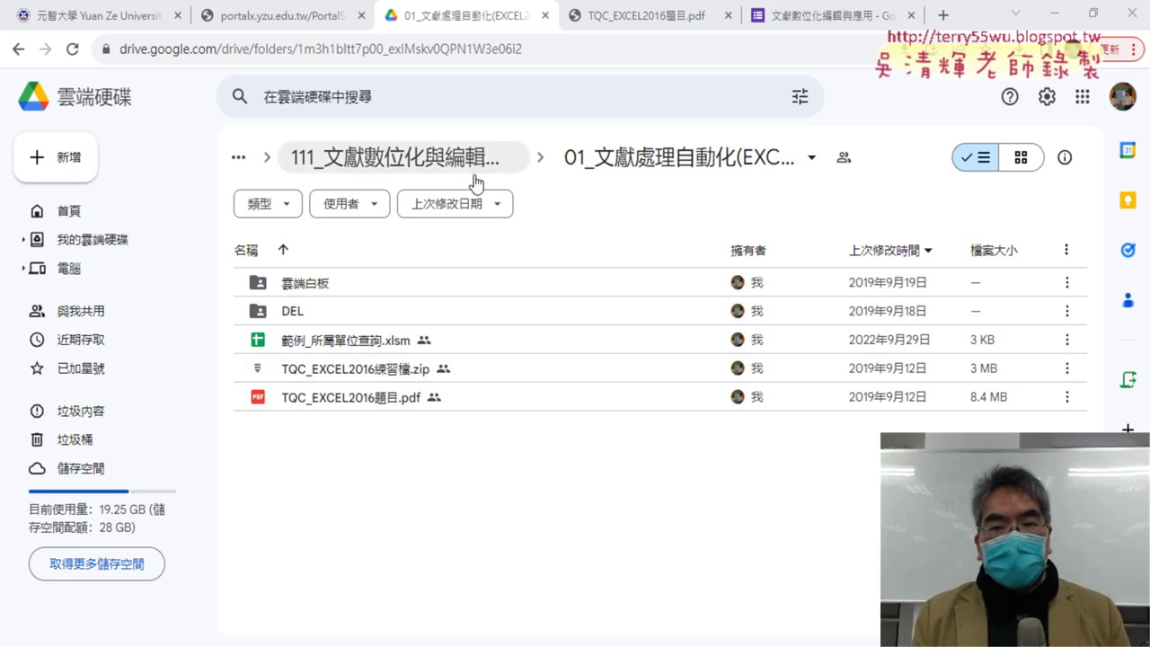
Return to the EXCEL2016 course folder in Google Drive and select the TQC_EXCEL2016練習檔.zip practice file.
{"action": "left_click", "coordinate": [399, 158]}
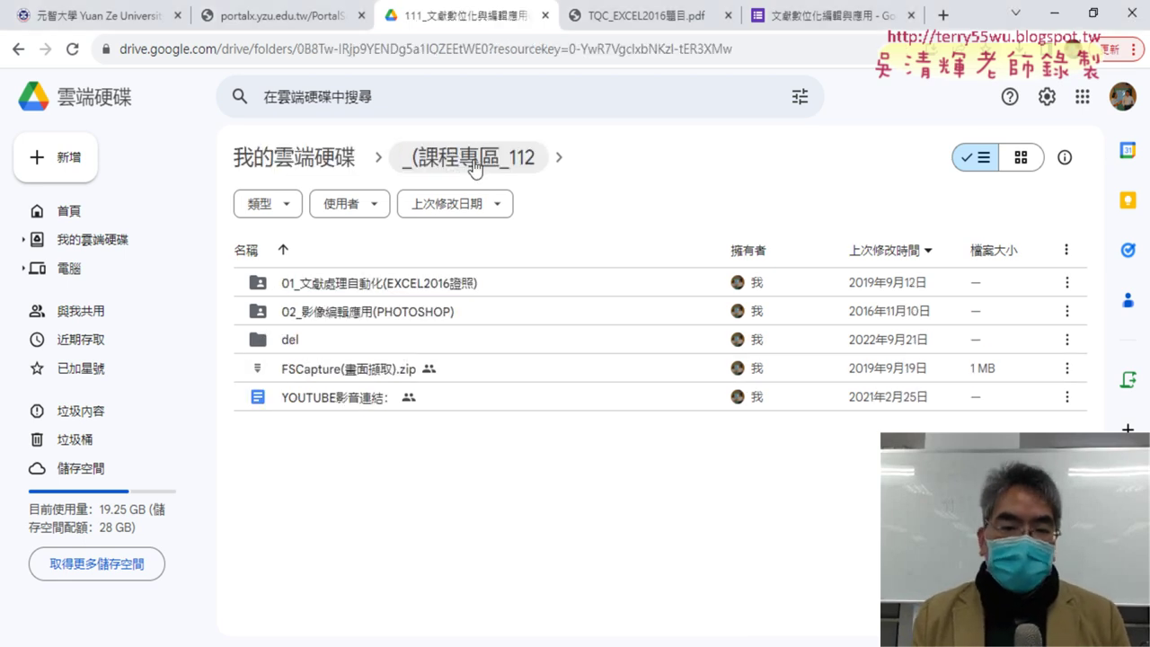
{"action": "double_click", "coordinate": [431, 284]}
{"action": "left_click", "coordinate": [359, 371]}
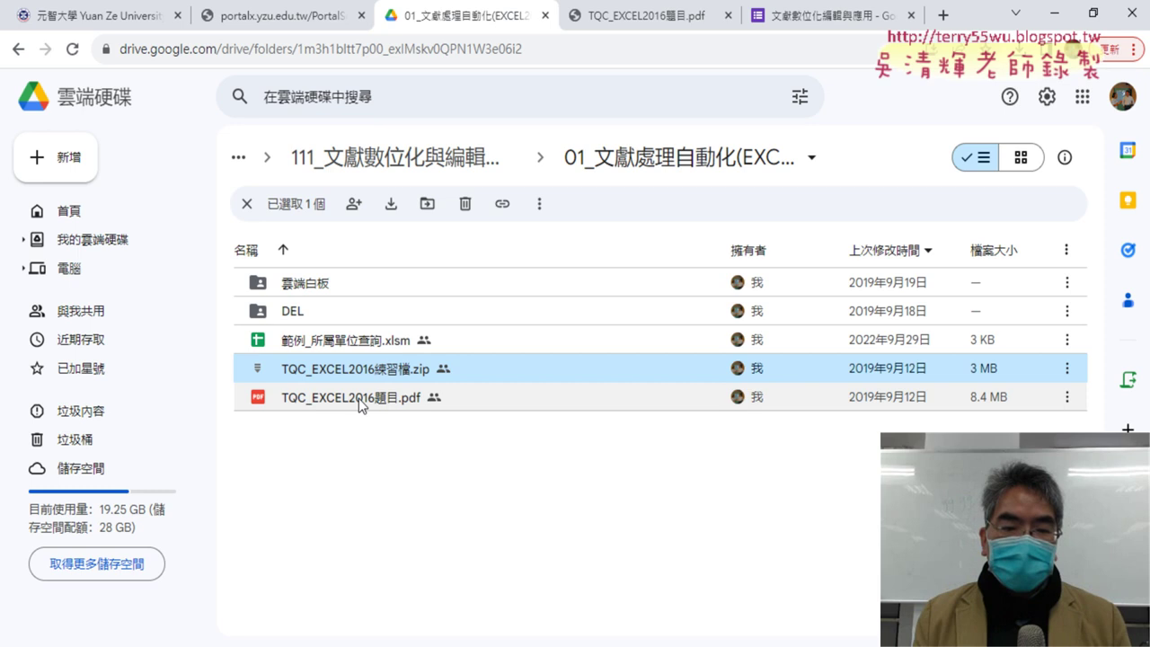
{"action": "left_click", "coordinate": [359, 399]}
{"action": "left_click", "coordinate": [359, 371]}
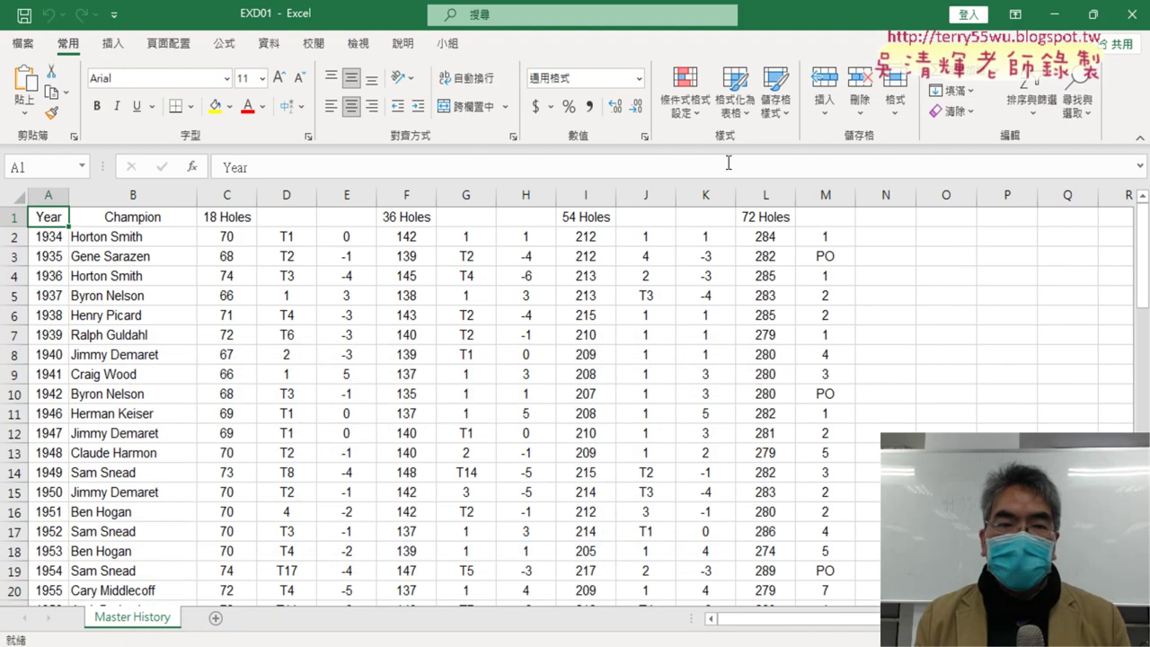
Minimize Excel and go up to the extracted TQC_EXCEL2016練習檔 folder in File Explorer.
{"action": "left_click", "coordinate": [1055, 15]}
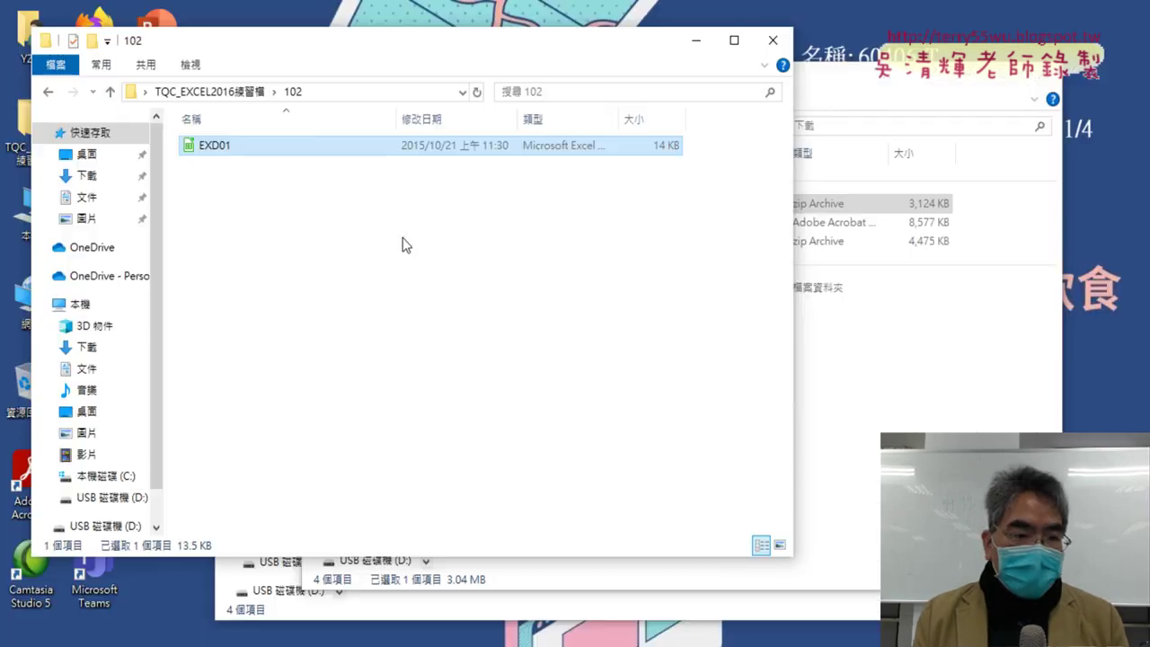
{"action": "left_click", "coordinate": [239, 94]}
{"action": "scroll", "coordinate": [251, 263], "scroll_direction": "down", "scroll_amount": 2}
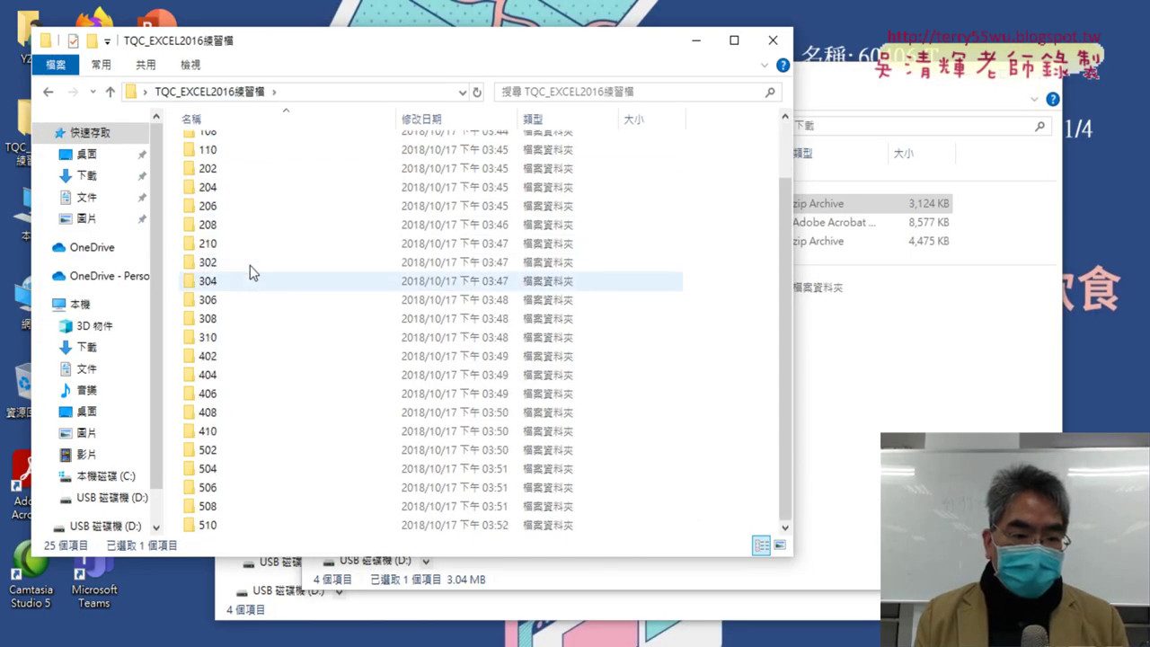
{"action": "scroll", "coordinate": [244, 503], "scroll_direction": "up", "scroll_amount": 2}
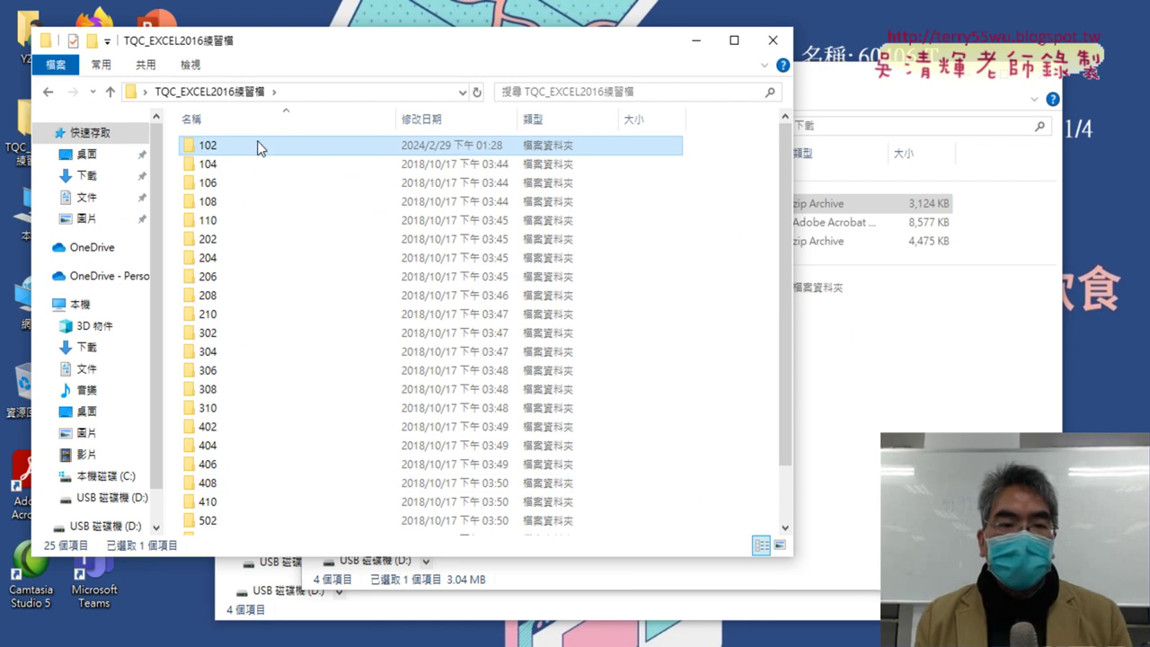
Select exercise folders 102 through 510, then minimize the window and return to the browser.
{"action": "left_click_drag", "start_coordinate": [721, 150], "coordinate": [373, 221]}
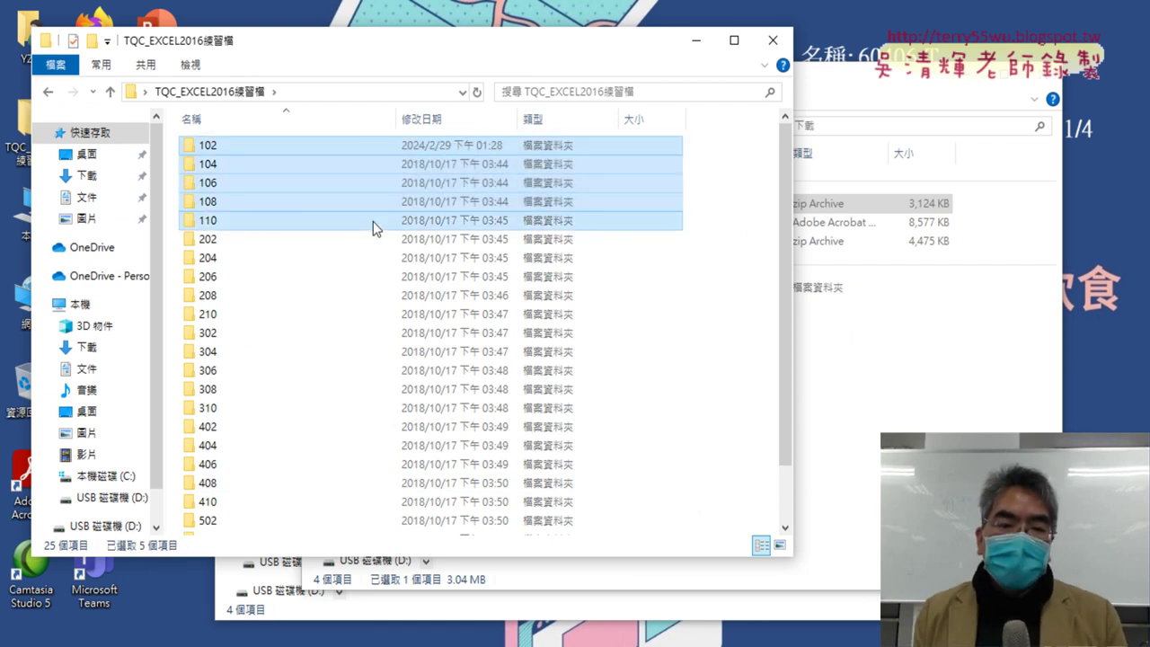
{"action": "left_click_drag", "start_coordinate": [694, 235], "coordinate": [459, 428]}
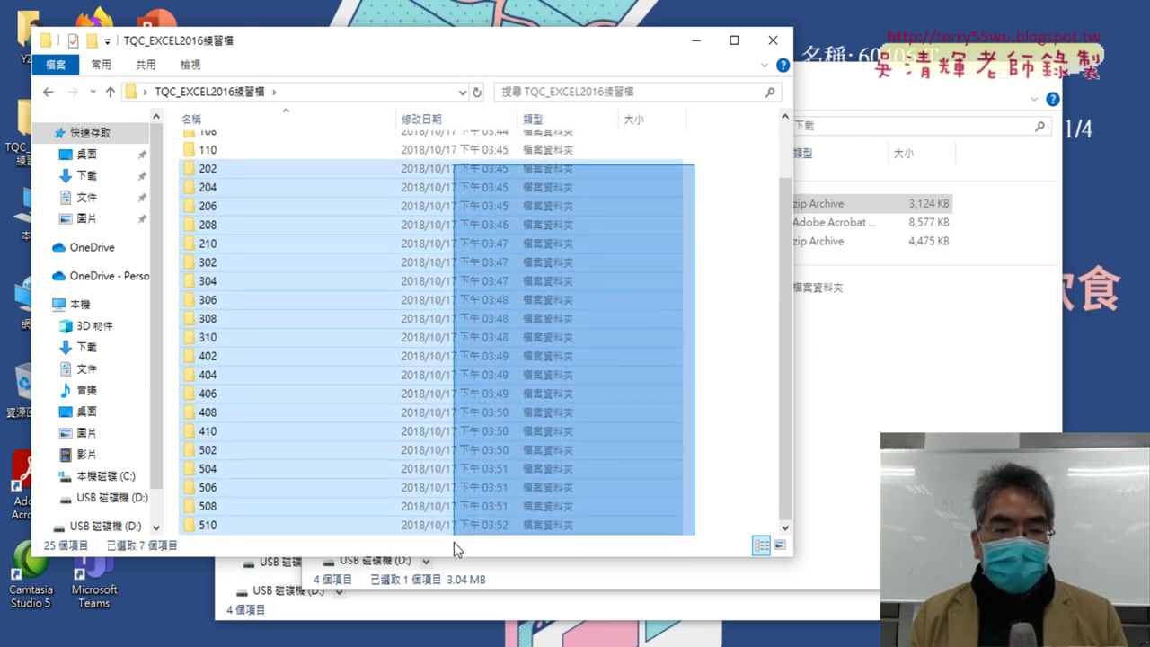
{"action": "left_click_drag", "start_coordinate": [459, 431], "coordinate": [454, 542]}
{"action": "left_click", "coordinate": [697, 43]}
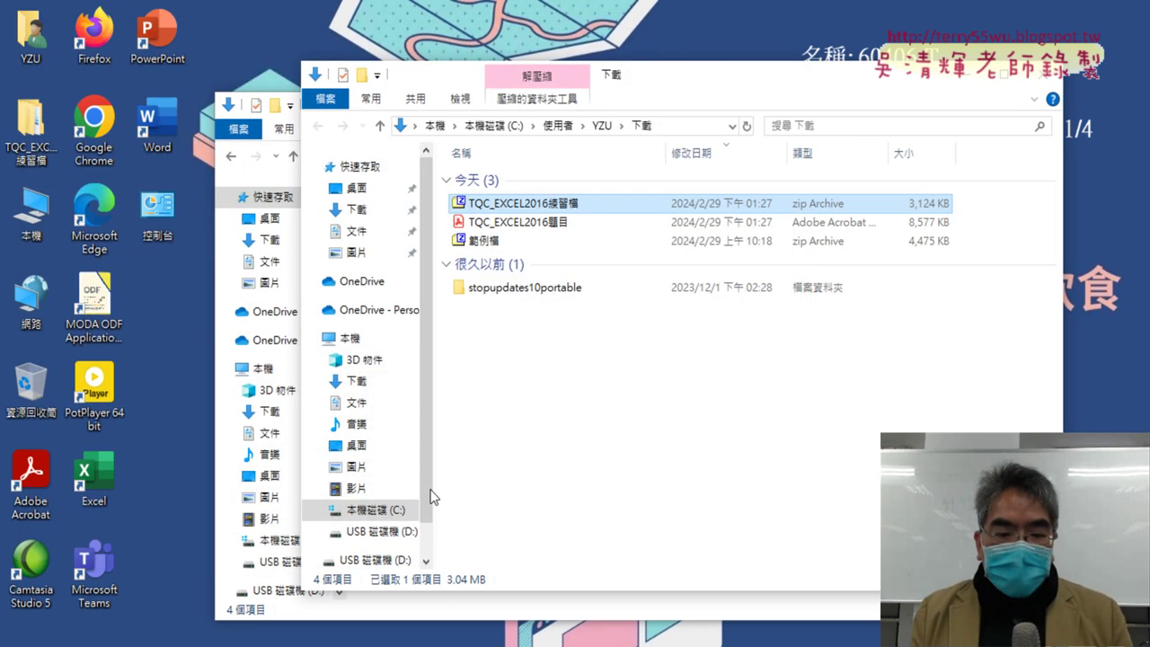
{"action": "key", "text": "alt+Tab"}
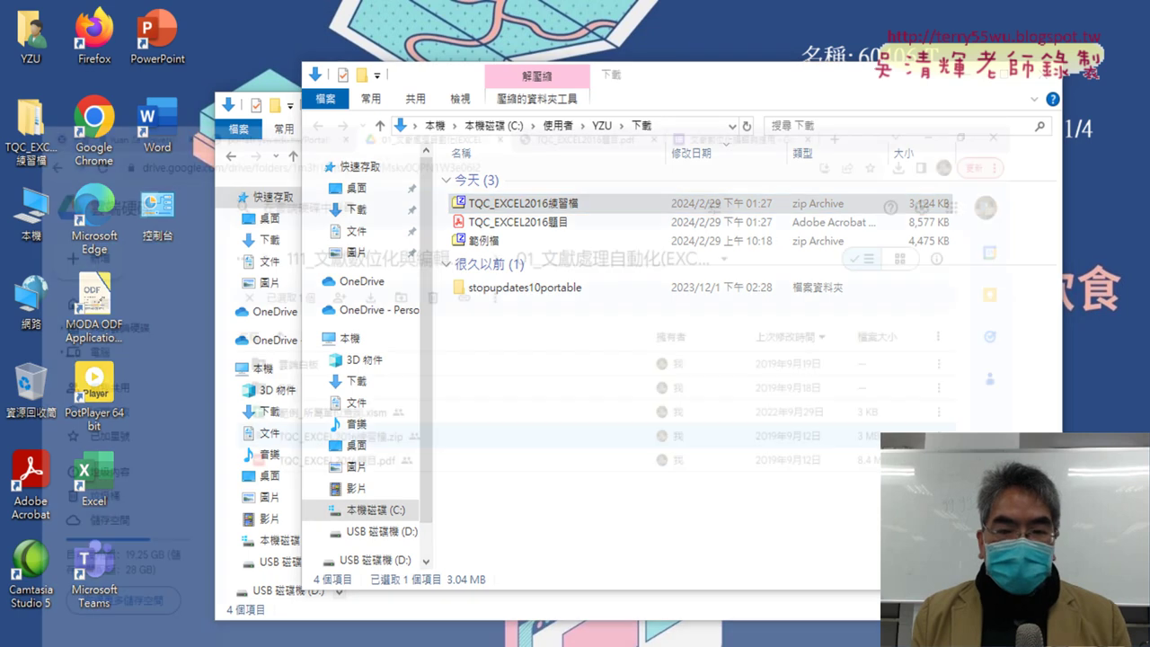
Open the TQC_EXCEL2016題目.pdf tab and scroll past the skill tables to exercise 102 Golf on page 4.
{"action": "left_click", "coordinate": [672, 9]}
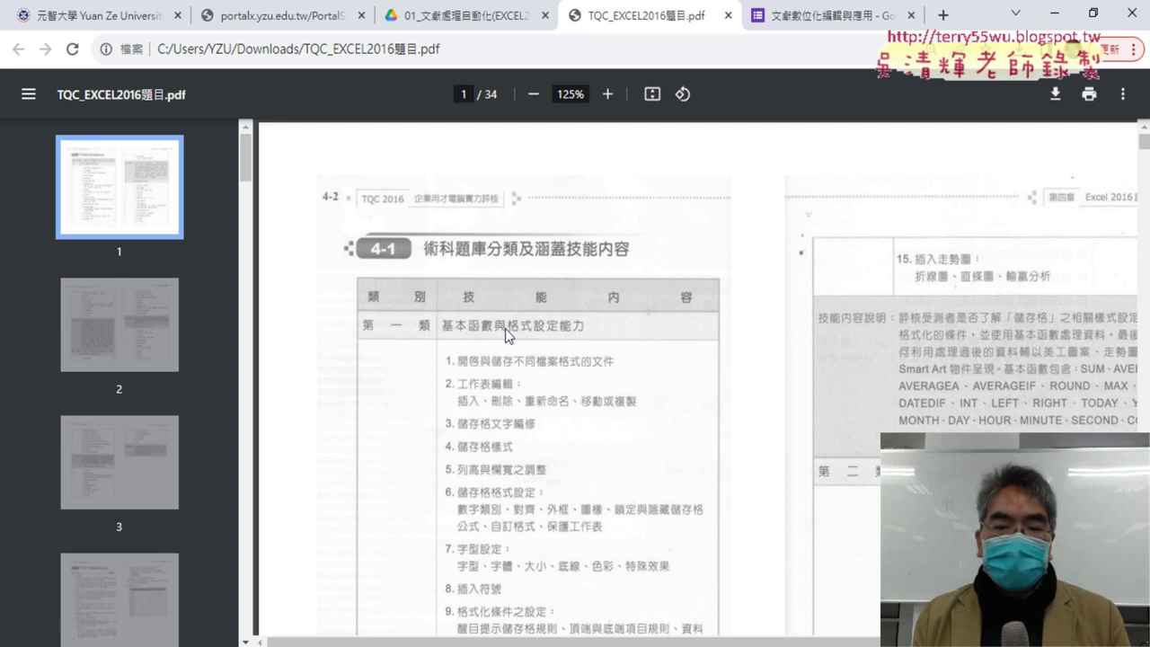
{"action": "scroll", "coordinate": [506, 335], "scroll_direction": "down", "scroll_amount": 2}
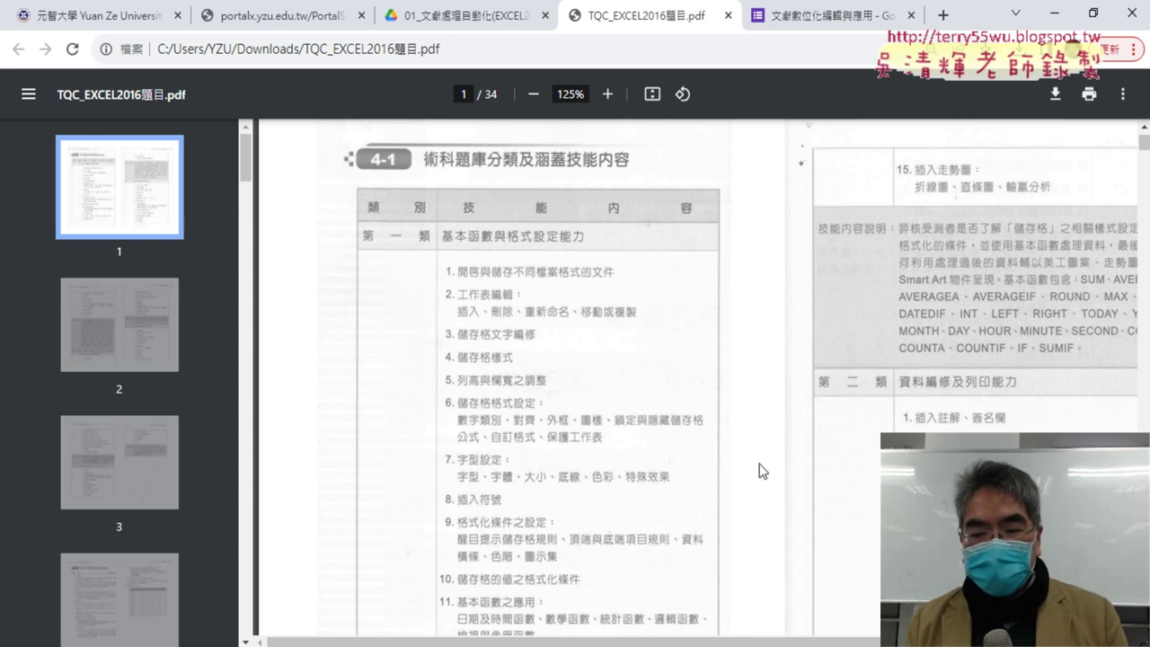
{"action": "scroll", "coordinate": [809, 441], "scroll_direction": "right", "scroll_amount": 3}
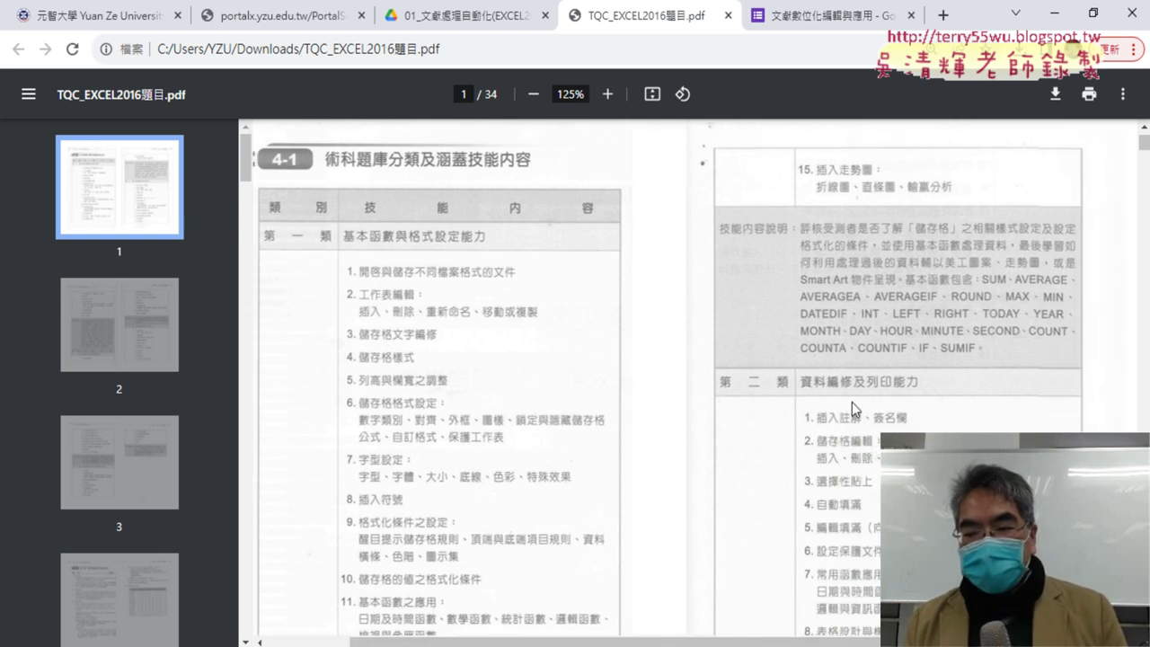
{"action": "scroll", "coordinate": [852, 401], "scroll_direction": "down", "scroll_amount": 5}
{"action": "scroll", "coordinate": [852, 402], "scroll_direction": "down", "scroll_amount": 4}
{"action": "scroll", "coordinate": [851, 401], "scroll_direction": "down", "scroll_amount": 3}
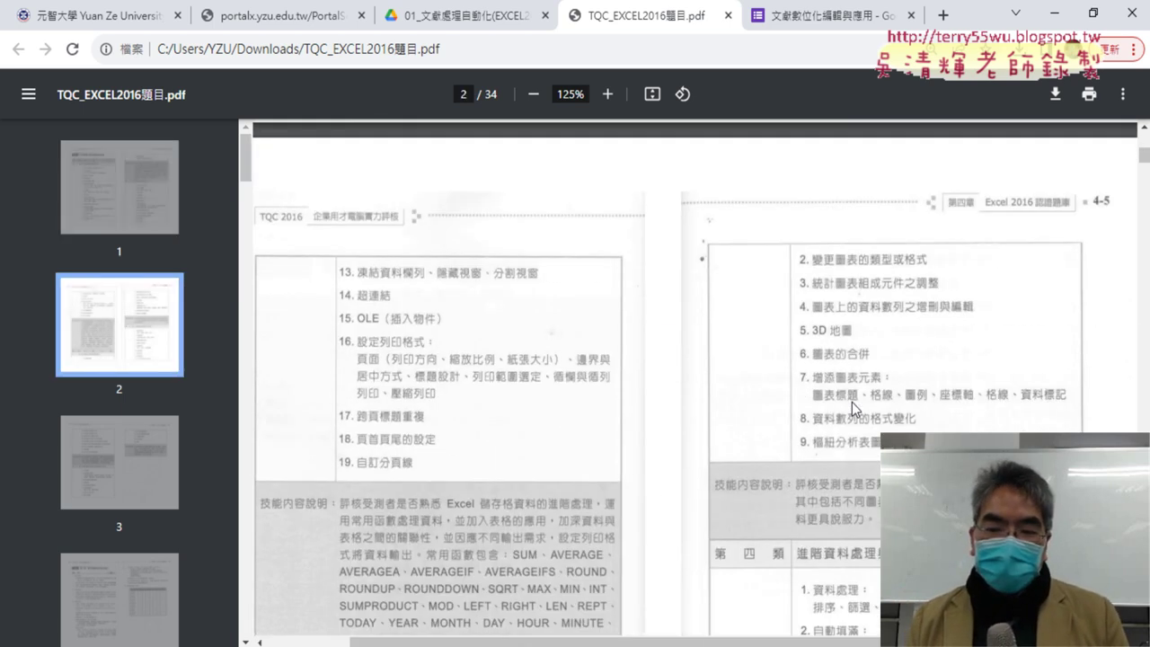
{"action": "scroll", "coordinate": [852, 401], "scroll_direction": "down", "scroll_amount": 3}
{"action": "scroll", "coordinate": [852, 401], "scroll_direction": "down", "scroll_amount": 1}
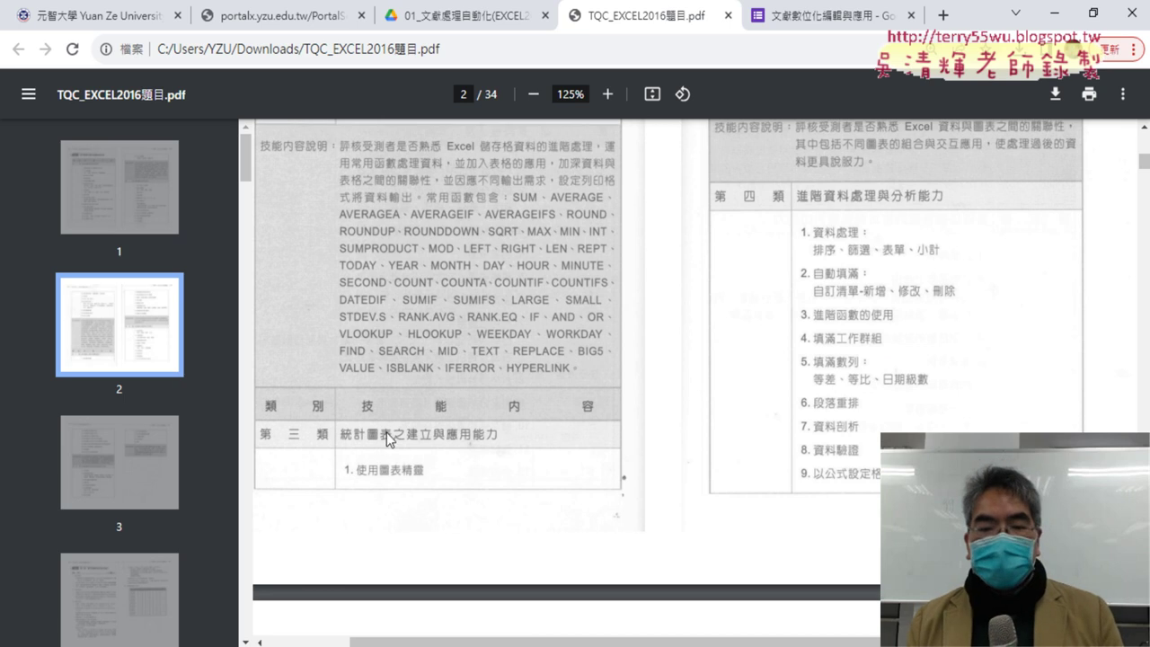
{"action": "scroll", "coordinate": [403, 434], "scroll_direction": "up", "scroll_amount": 1}
{"action": "scroll", "coordinate": [403, 434], "scroll_direction": "up", "scroll_amount": 1}
{"action": "scroll", "coordinate": [403, 432], "scroll_direction": "up", "scroll_amount": 2}
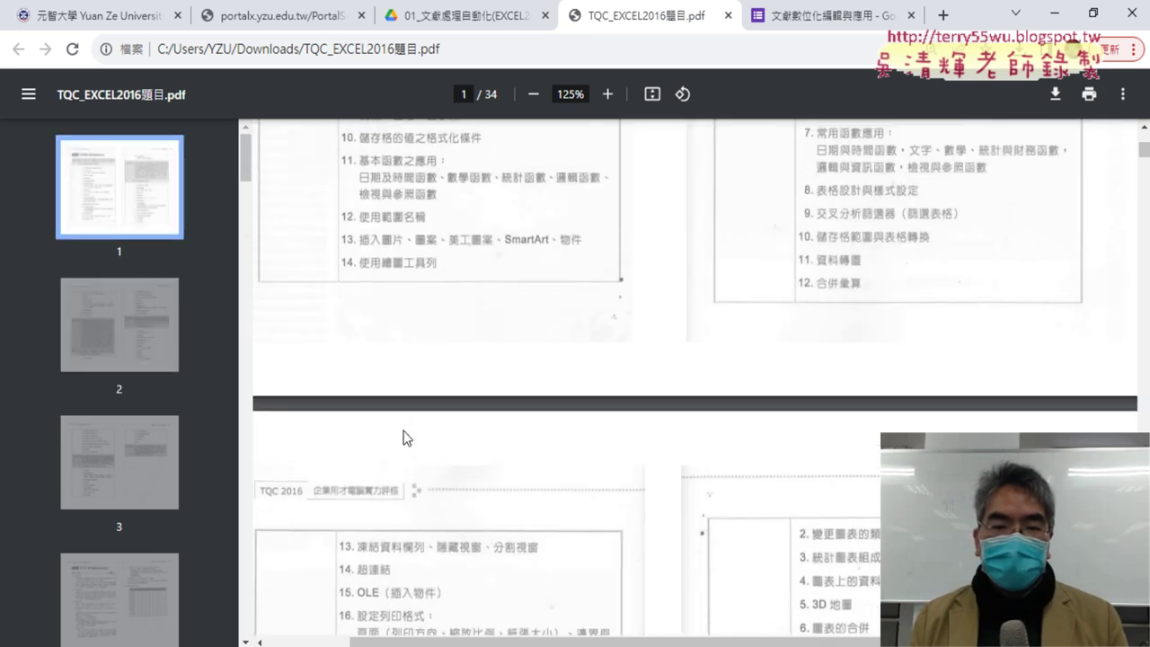
{"action": "scroll", "coordinate": [403, 431], "scroll_direction": "up", "scroll_amount": 2}
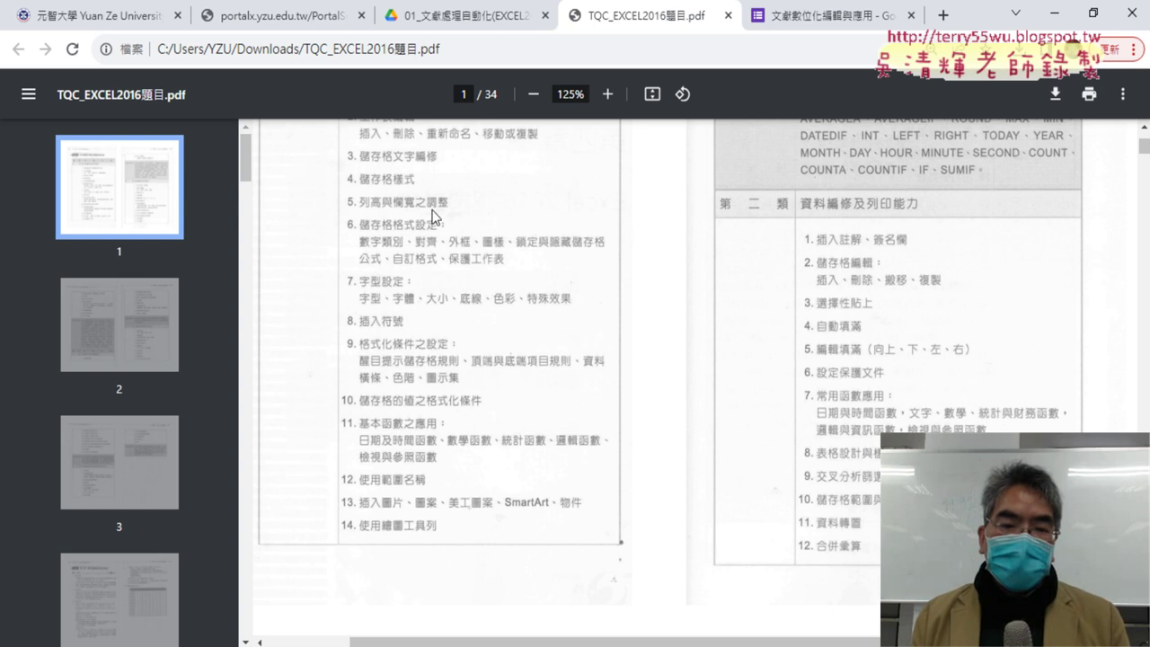
{"action": "scroll", "coordinate": [439, 399], "scroll_direction": "up", "scroll_amount": 3}
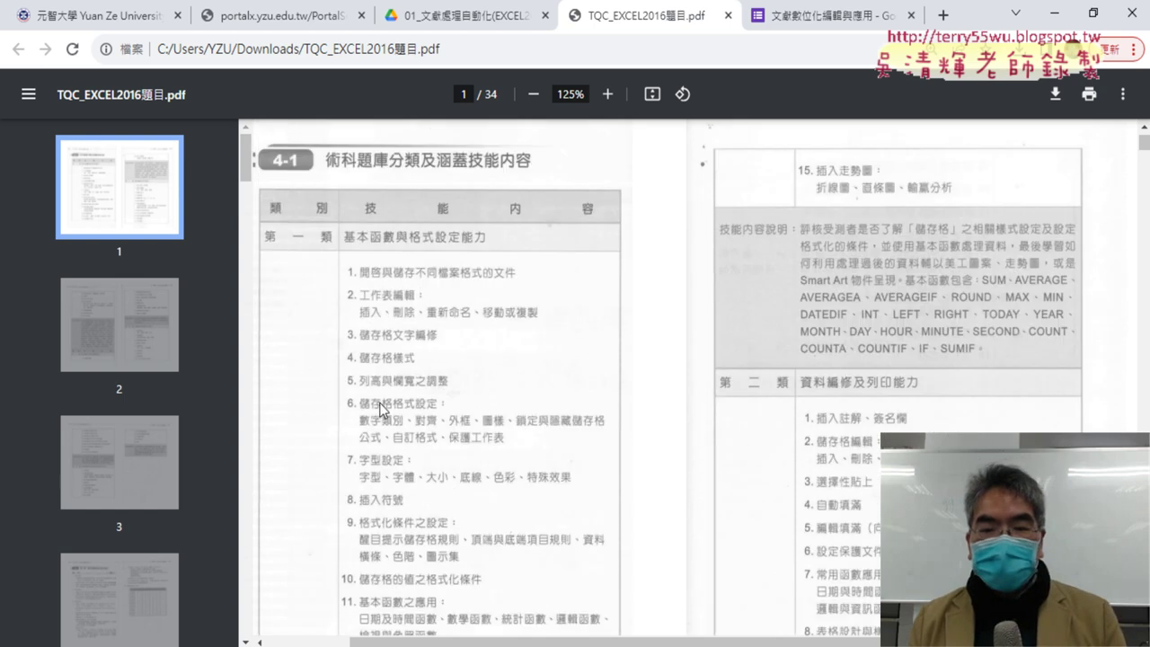
{"action": "scroll", "coordinate": [390, 405], "scroll_direction": "down", "scroll_amount": 1}
{"action": "scroll", "coordinate": [414, 490], "scroll_direction": "down", "scroll_amount": 3}
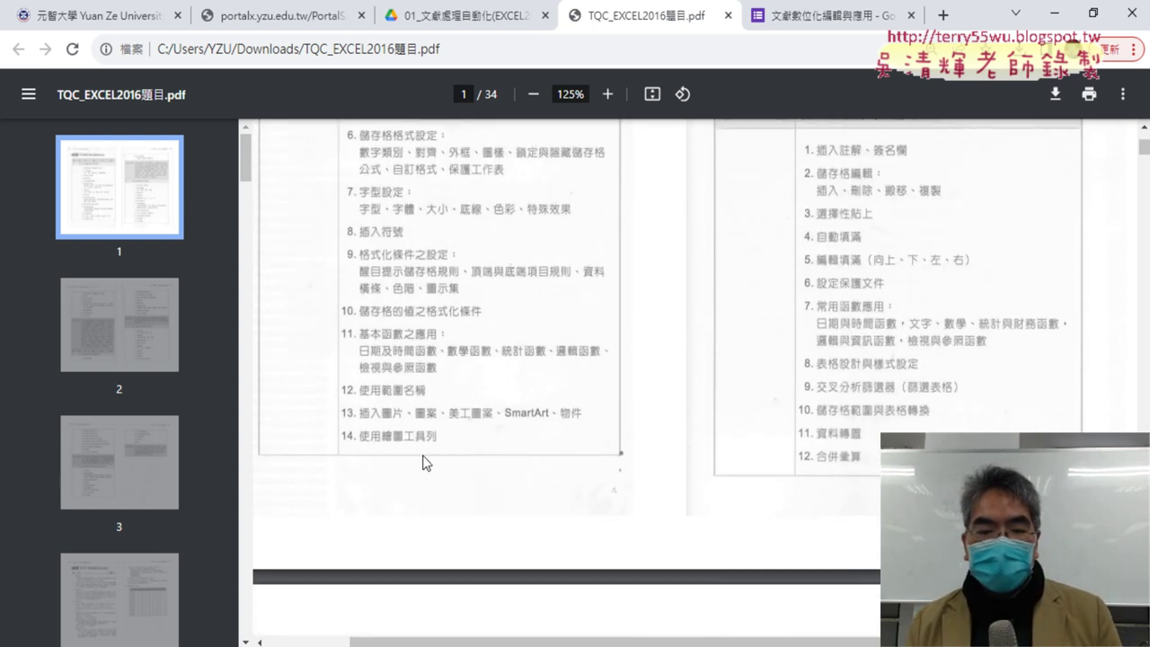
{"action": "scroll", "coordinate": [425, 461], "scroll_direction": "down", "scroll_amount": 4}
{"action": "scroll", "coordinate": [422, 458], "scroll_direction": "down", "scroll_amount": 5}
{"action": "scroll", "coordinate": [422, 458], "scroll_direction": "down", "scroll_amount": 3}
{"action": "scroll", "coordinate": [422, 458], "scroll_direction": "down", "scroll_amount": 1}
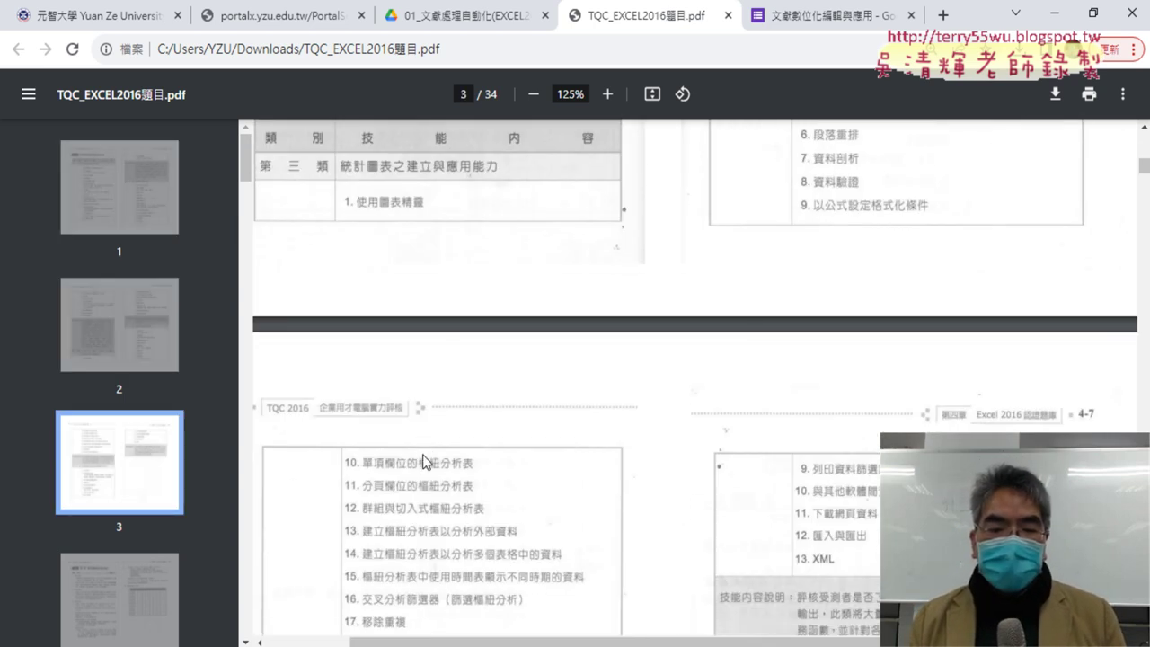
{"action": "scroll", "coordinate": [422, 459], "scroll_direction": "down", "scroll_amount": 3}
{"action": "scroll", "coordinate": [422, 456], "scroll_direction": "down", "scroll_amount": 3}
{"action": "scroll", "coordinate": [423, 461], "scroll_direction": "down", "scroll_amount": 5}
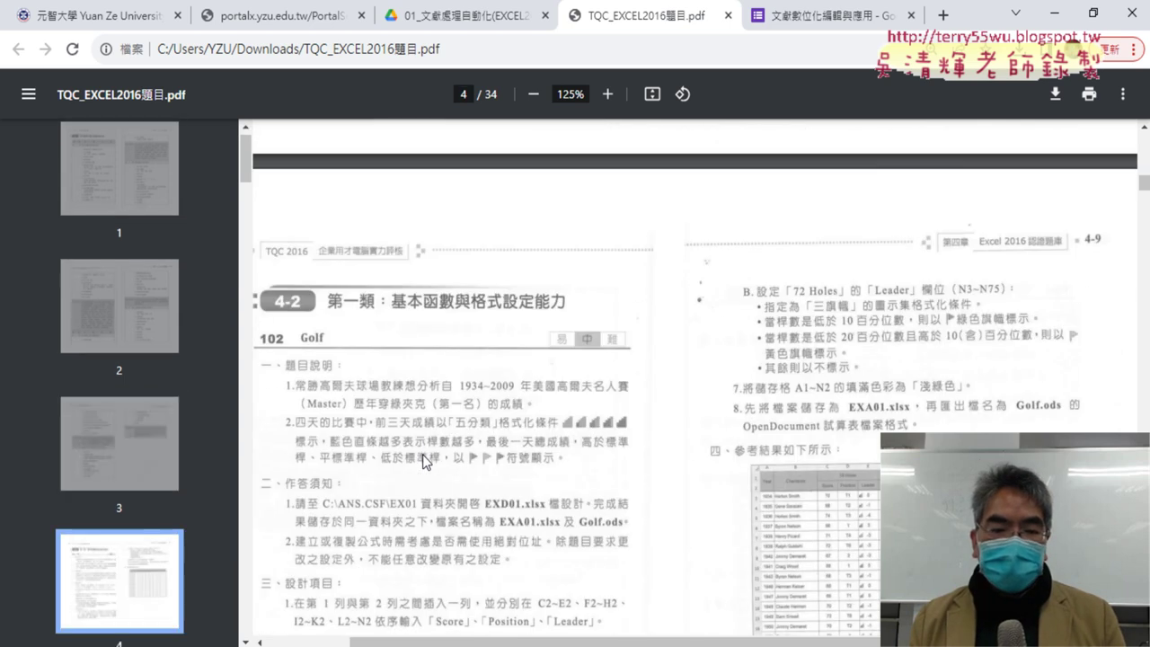
{"action": "scroll", "coordinate": [426, 460], "scroll_direction": "down", "scroll_amount": 2}
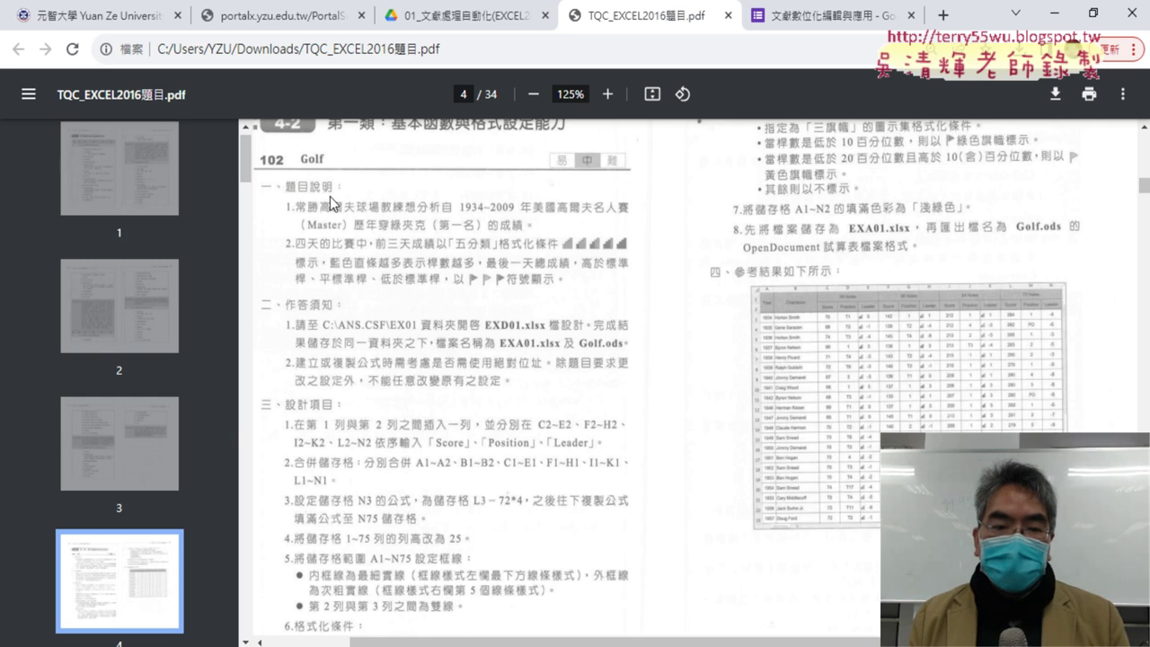
{"action": "scroll", "coordinate": [330, 202], "scroll_direction": "down", "scroll_amount": 1}
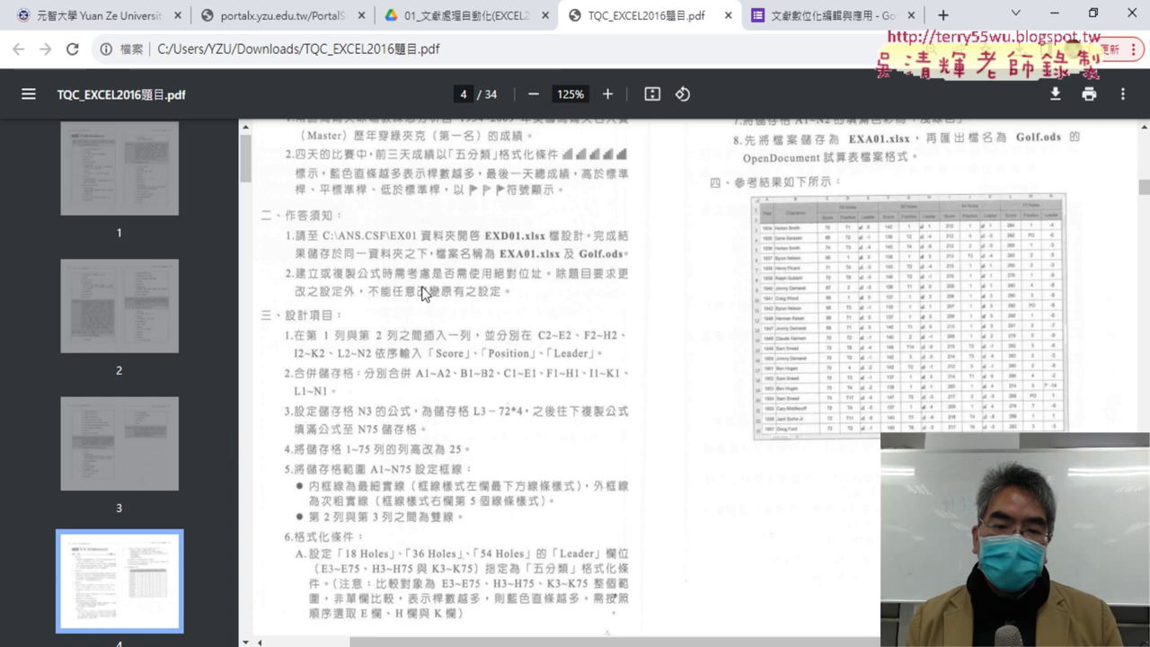
{"action": "scroll", "coordinate": [322, 343], "scroll_direction": "down", "scroll_amount": 1}
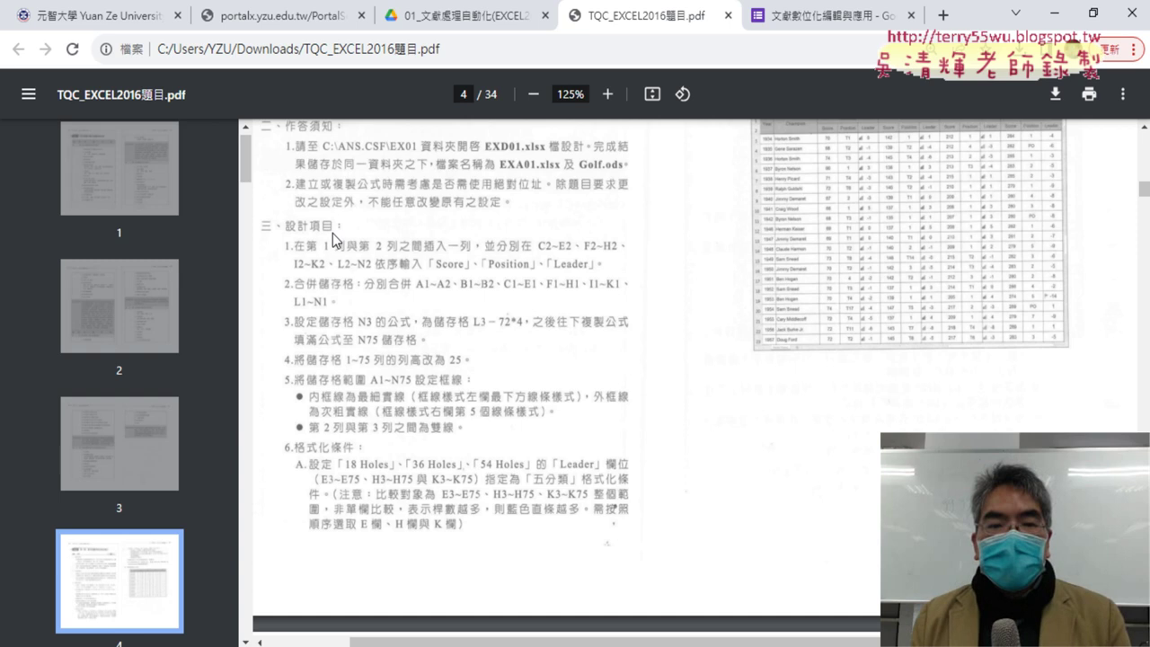
{"action": "scroll", "coordinate": [333, 233], "scroll_direction": "up", "scroll_amount": 2}
{"action": "scroll", "coordinate": [519, 250], "scroll_direction": "down", "scroll_amount": 1}
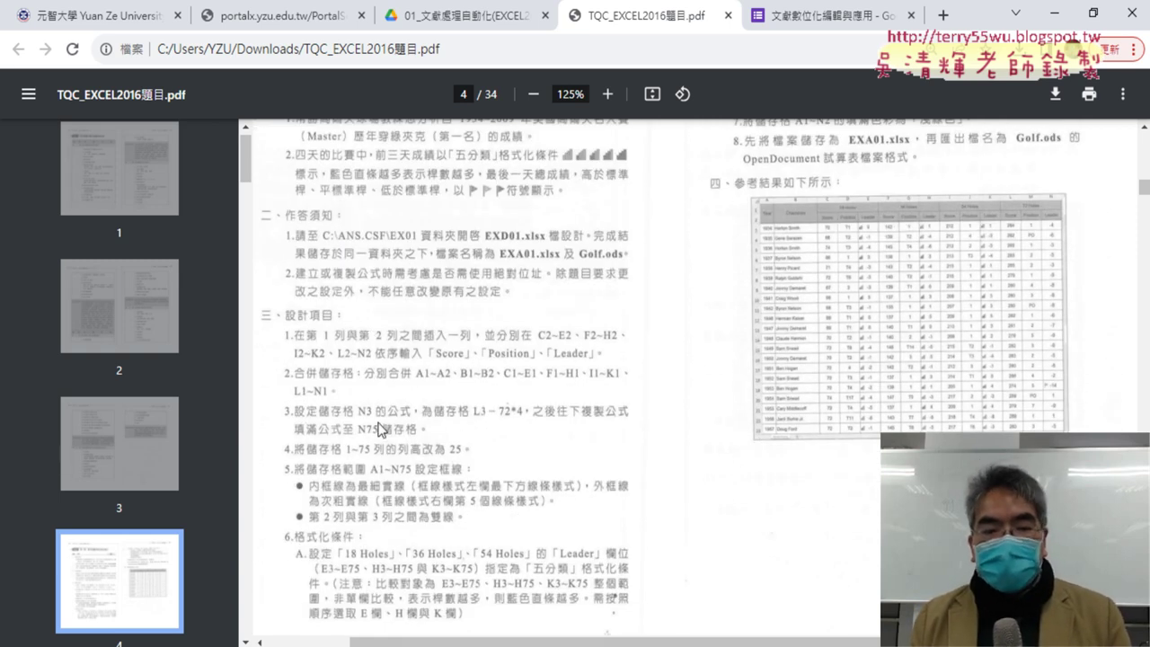
{"action": "scroll", "coordinate": [813, 216], "scroll_direction": "up", "scroll_amount": 1}
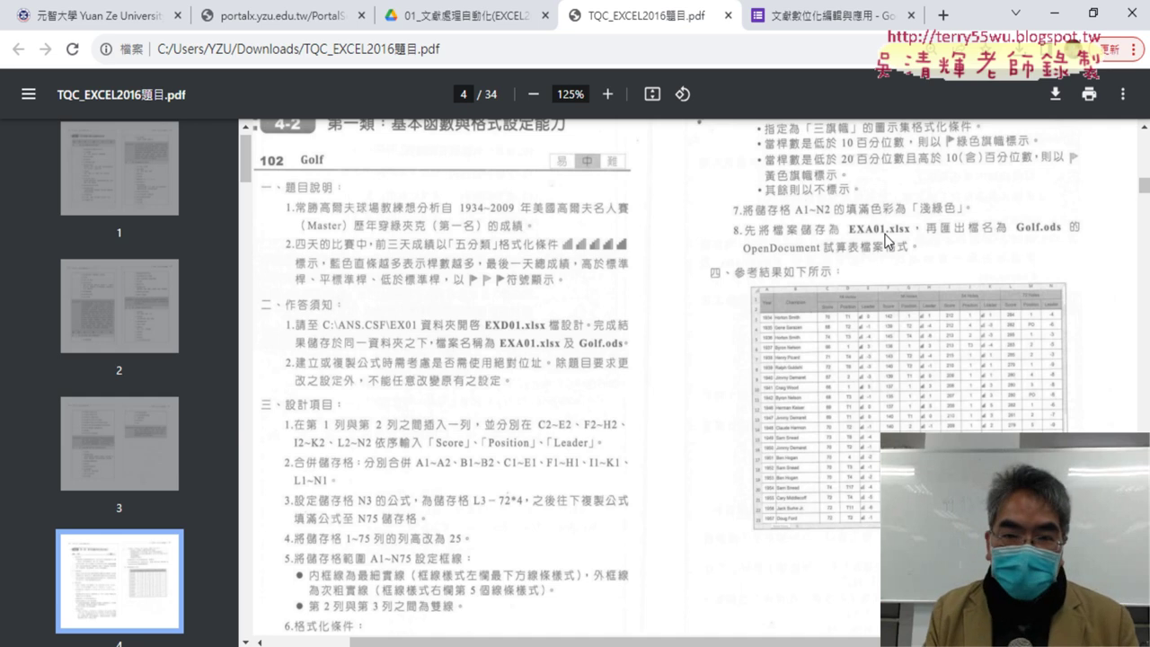
Scroll down the 102 Golf page to read the rest of its instructions.
{"action": "scroll", "coordinate": [854, 269], "scroll_direction": "down", "scroll_amount": 1}
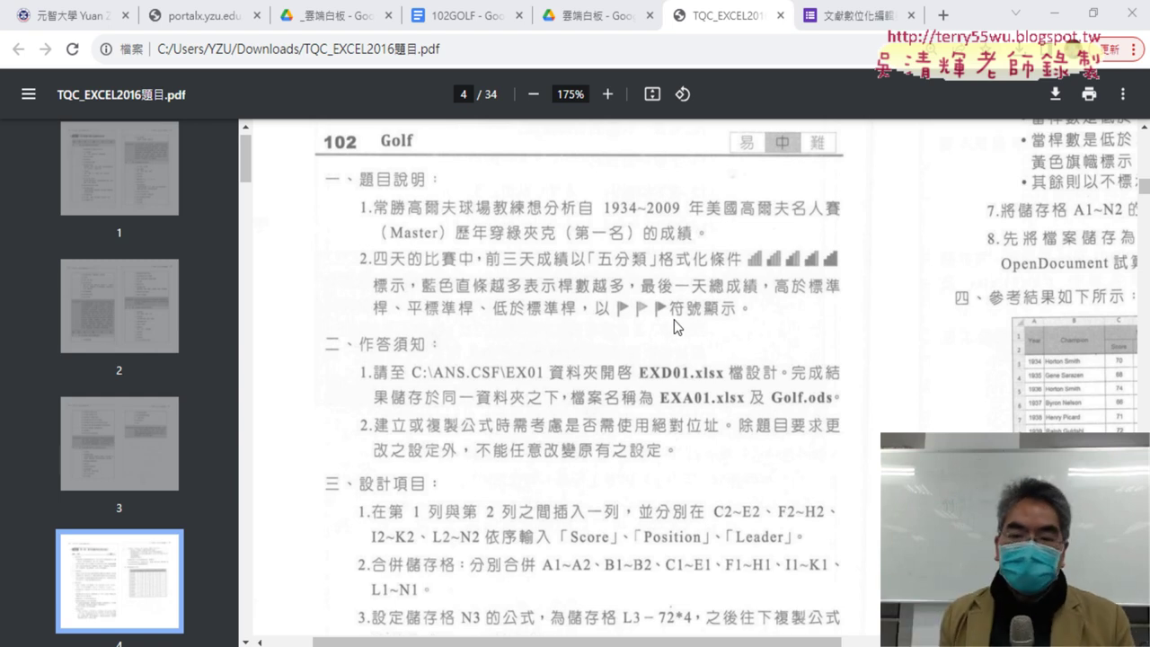
Scroll the exam PDF further, then switch to the EXD01 workbook in Excel.
{"action": "scroll", "coordinate": [342, 276], "scroll_direction": "down", "scroll_amount": 3}
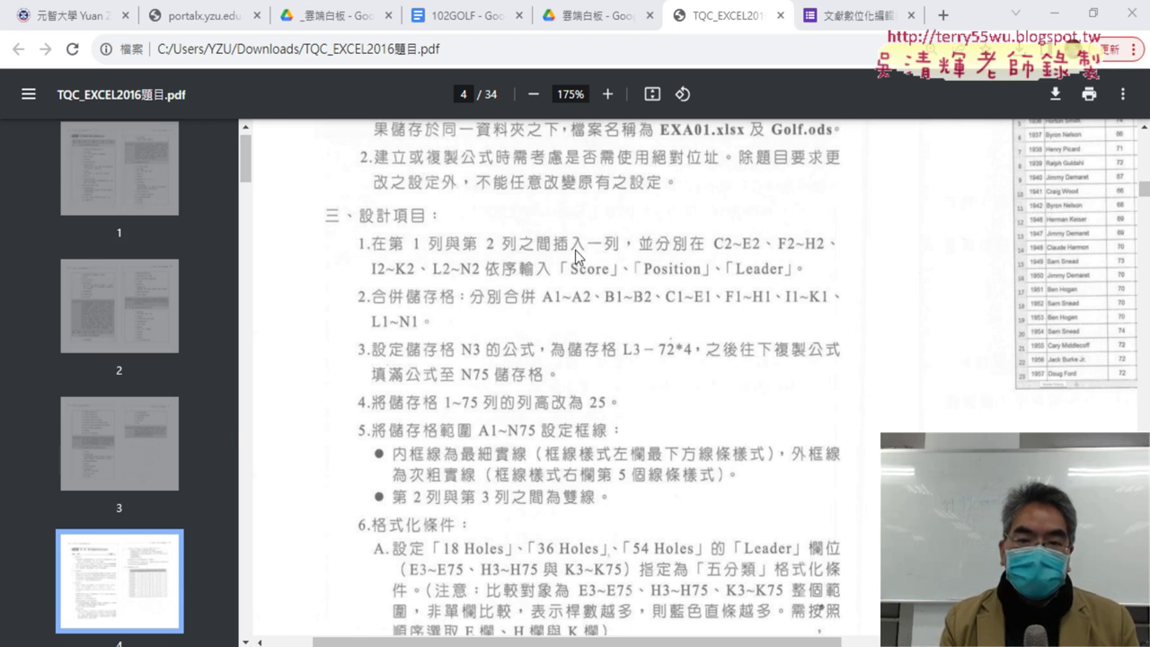
{"action": "key", "text": "alt+Tab"}
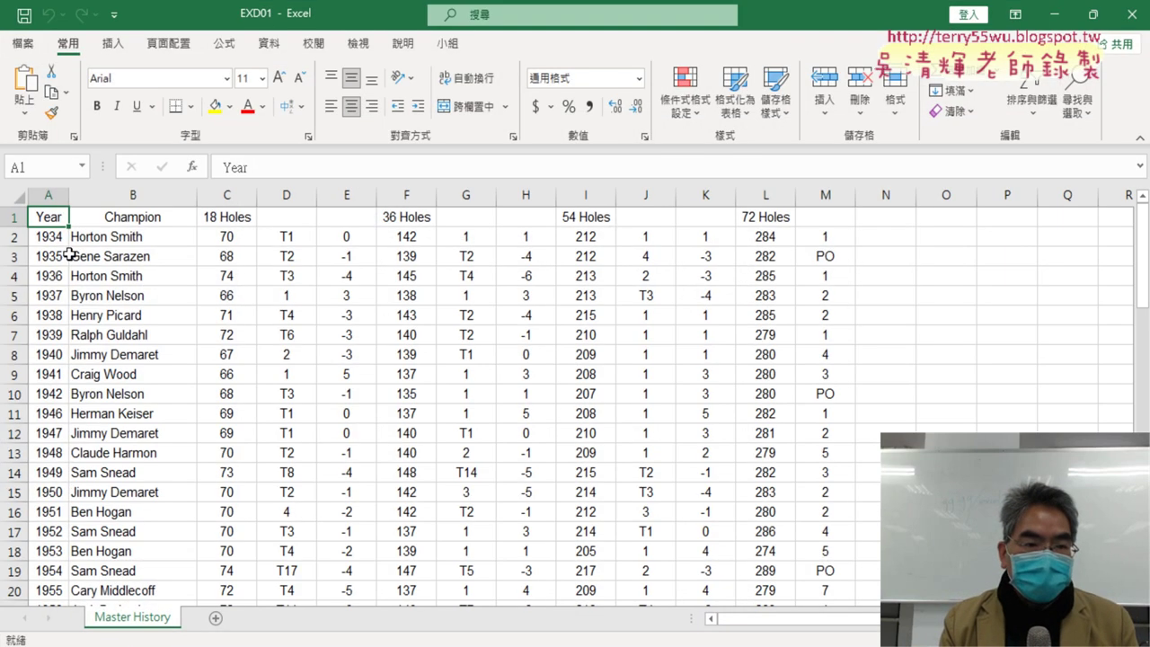
Insert a blank row 2 above the 1934 record and select C2:E2 for the new headings.
{"action": "left_click", "coordinate": [167, 292]}
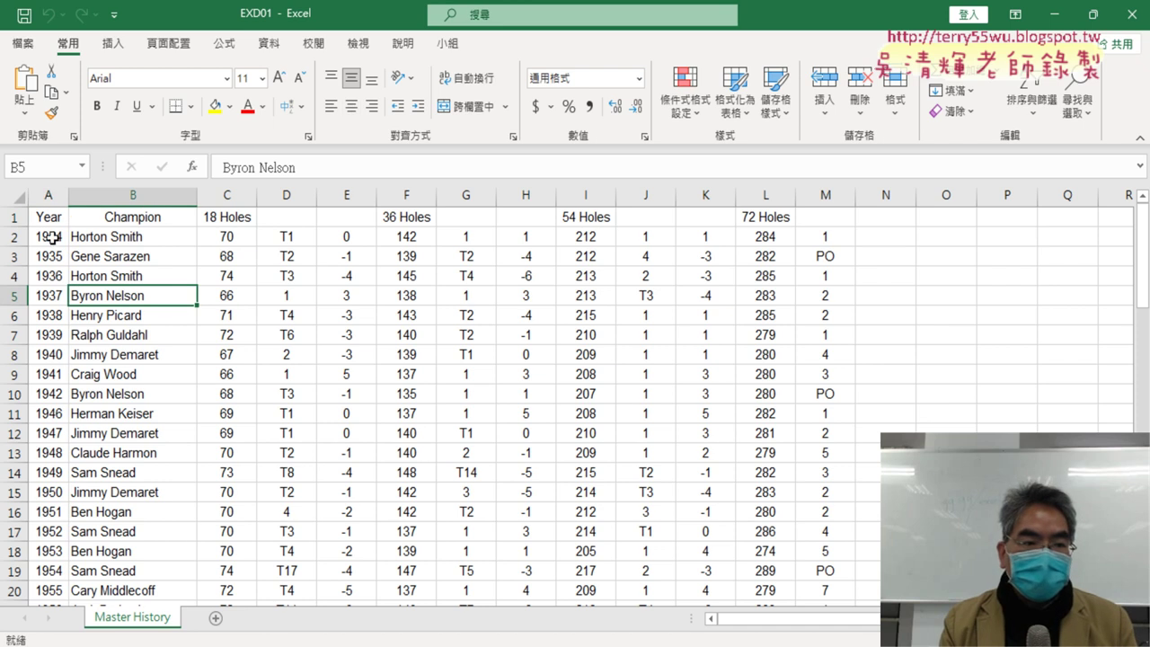
{"action": "left_click", "coordinate": [13, 217]}
{"action": "left_click", "coordinate": [13, 236]}
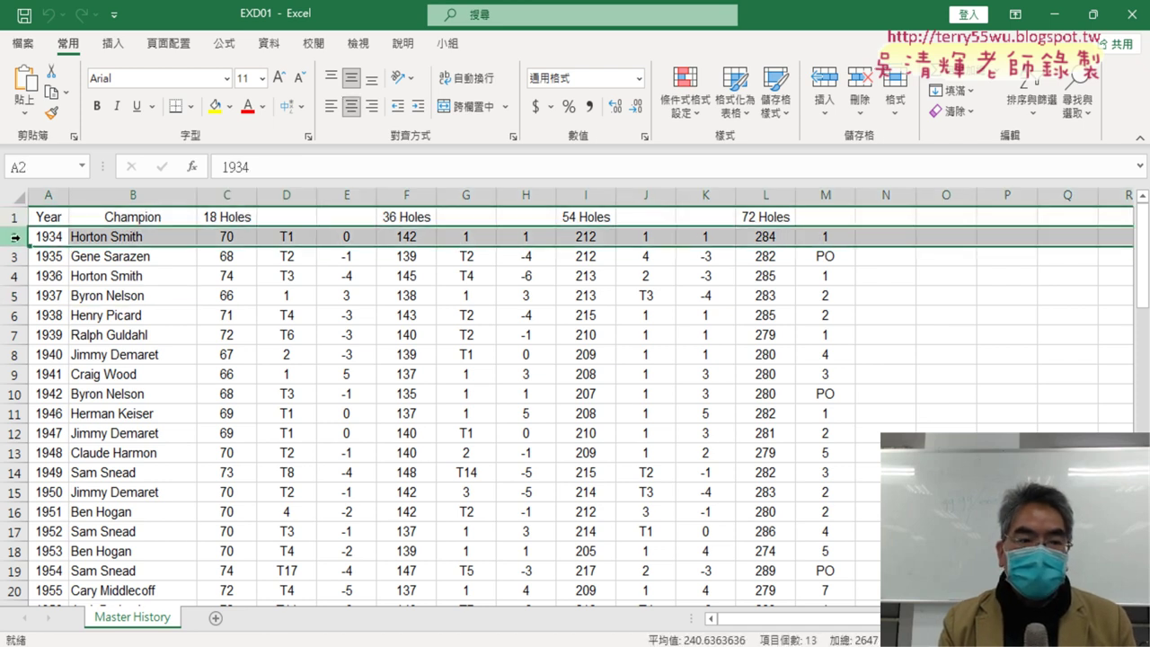
{"action": "right_click", "coordinate": [13, 237]}
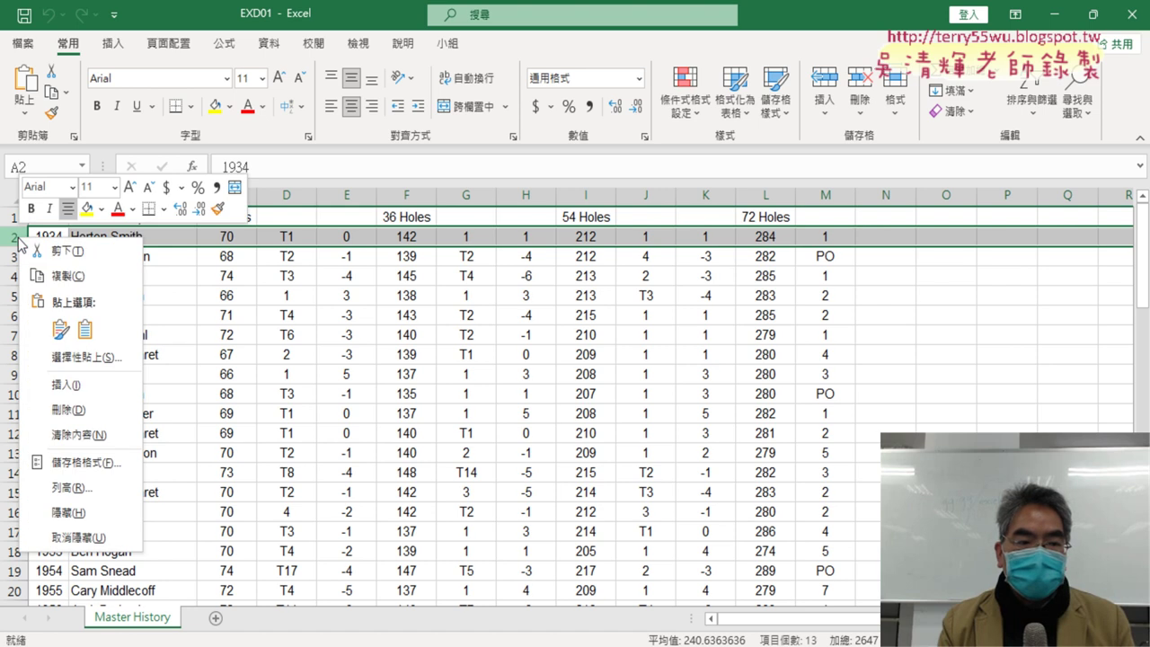
{"action": "left_click", "coordinate": [65, 384]}
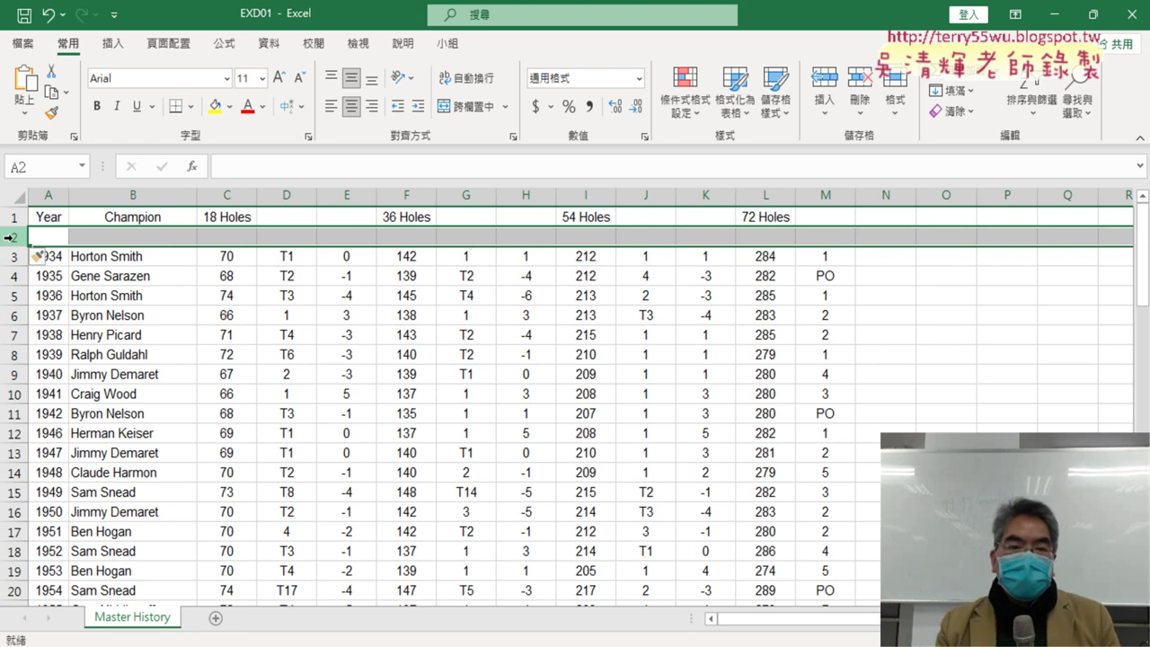
{"action": "left_click_drag", "start_coordinate": [232, 238], "coordinate": [330, 238]}
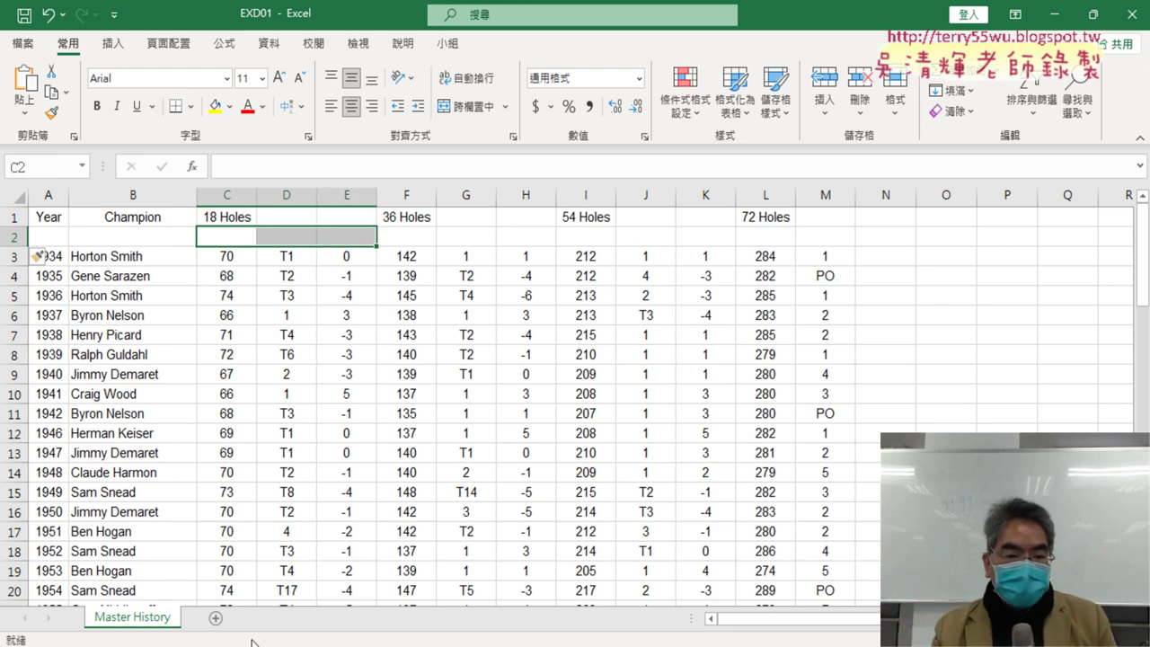
{"action": "key", "text": "alt+Tab"}
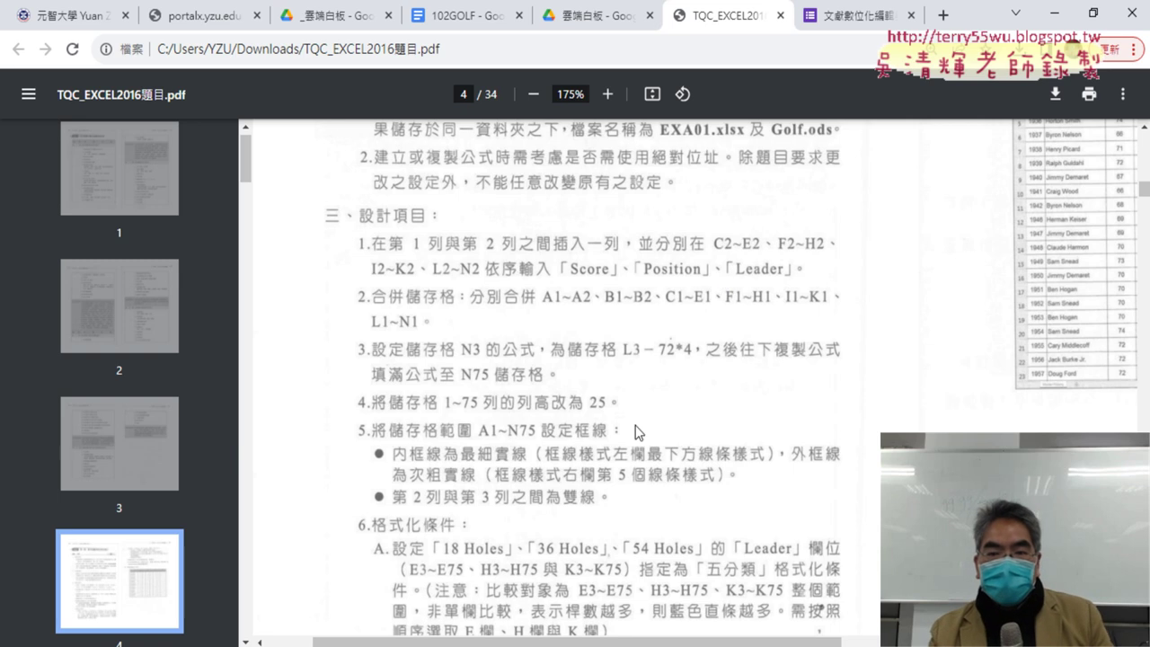
Join the Notepad heading words into the single line 'Score,Position,Leader' and copy it.
{"action": "key", "text": "alt+Tab"}
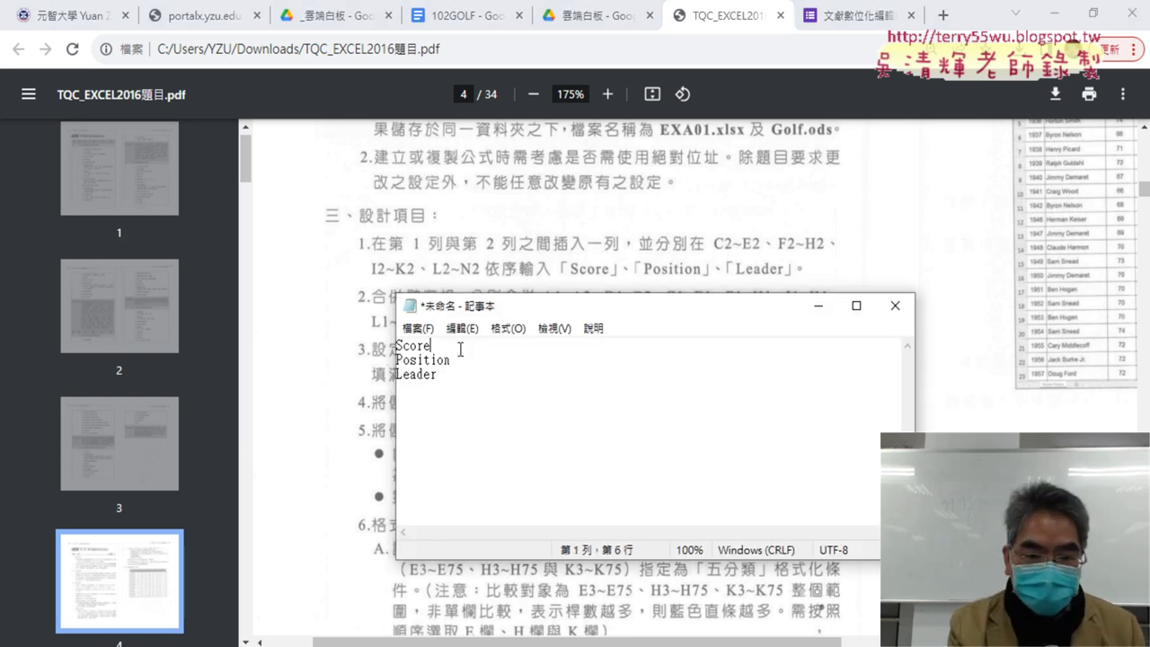
{"action": "type", "text": ","}
{"action": "key", "text": "Delete"}
{"action": "key", "text": "End"}
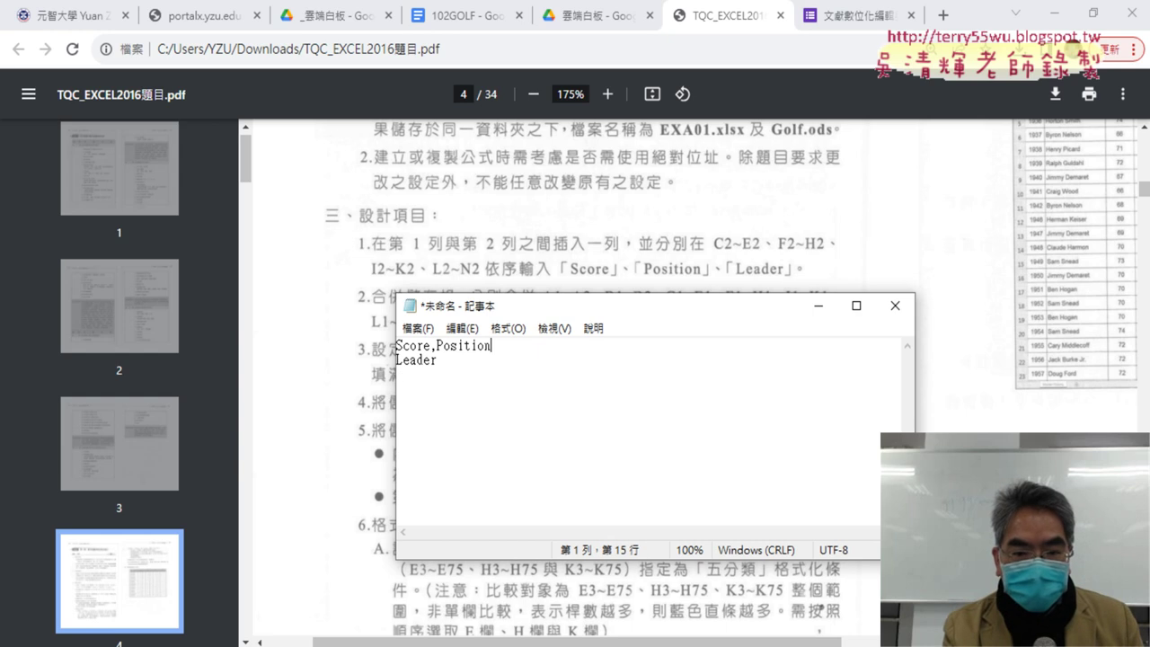
{"action": "key", "text": "Delete"}
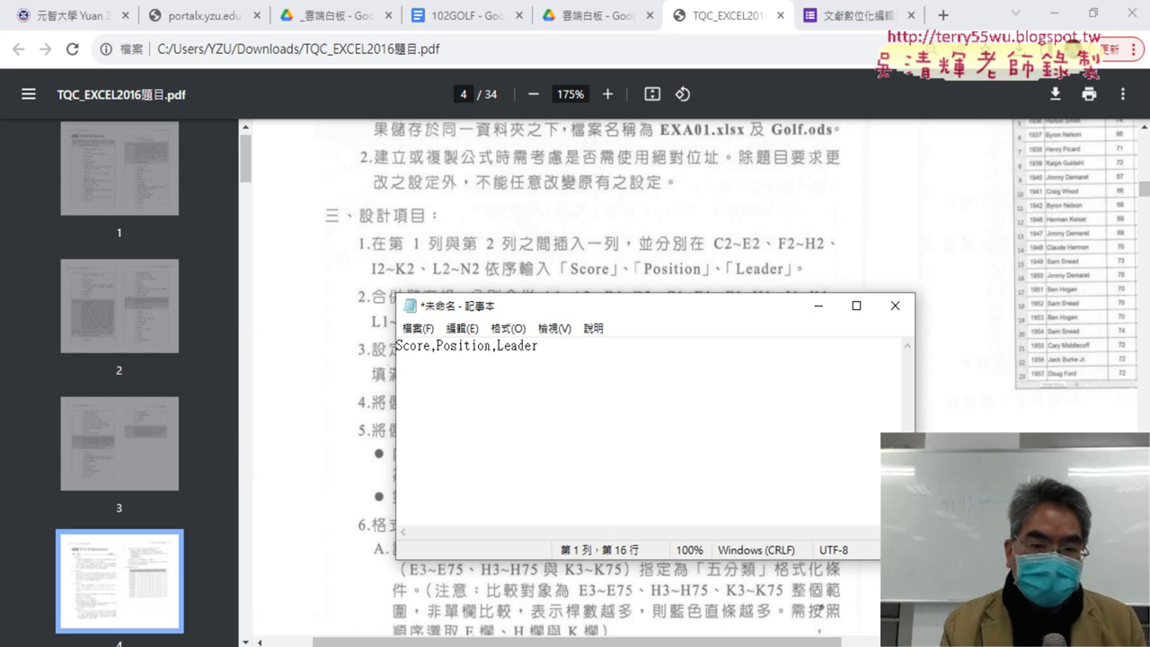
{"action": "key", "text": "End"}
{"action": "key", "text": "ctrl+a"}
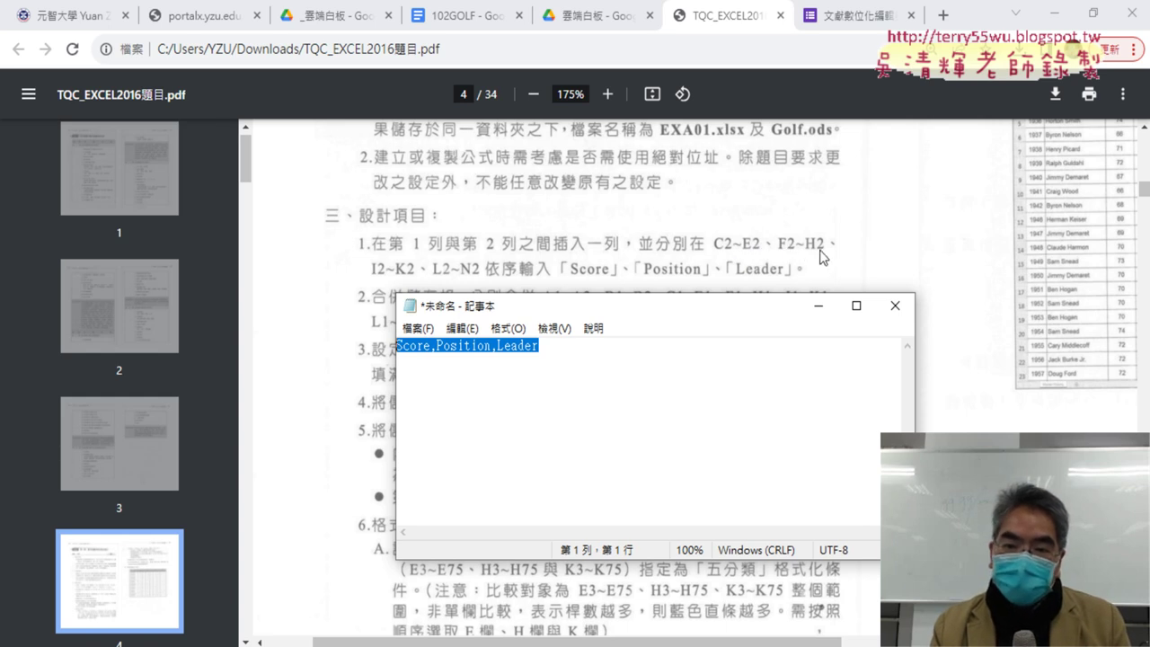
{"action": "right_click", "coordinate": [519, 348]}
{"action": "left_click", "coordinate": [576, 407]}
Paste the comma-separated headings into C2 and move Position into D2.
{"action": "left_click", "coordinate": [1053, 15]}
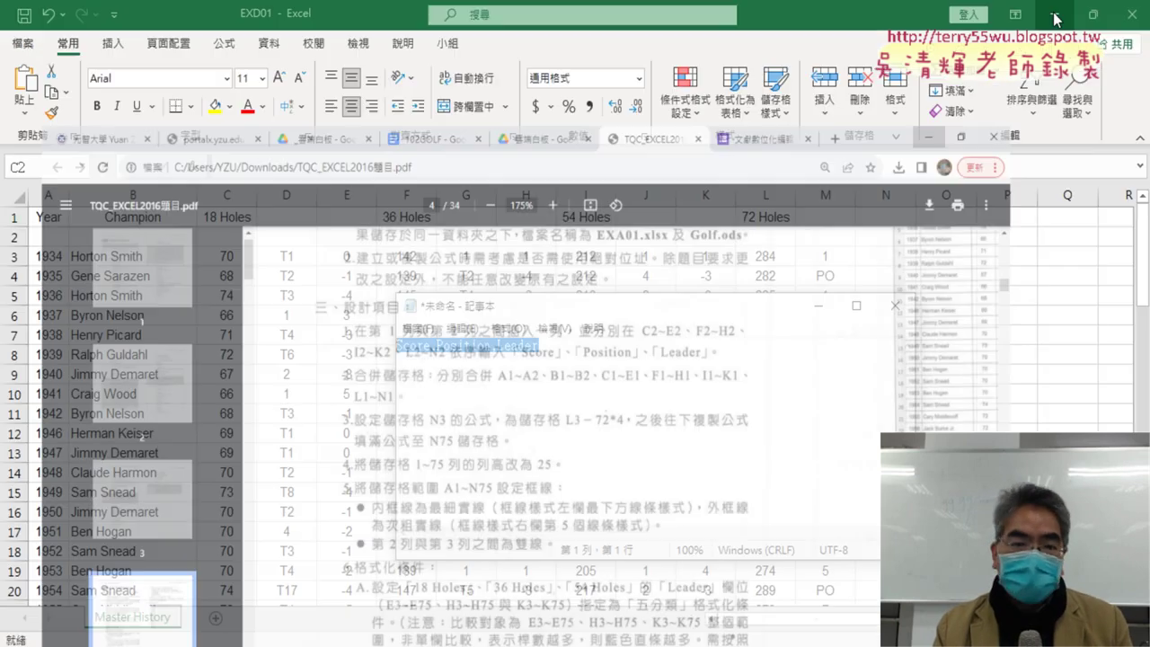
{"action": "left_click_drag", "start_coordinate": [225, 236], "coordinate": [346, 236]}
{"action": "left_click", "coordinate": [227, 234]}
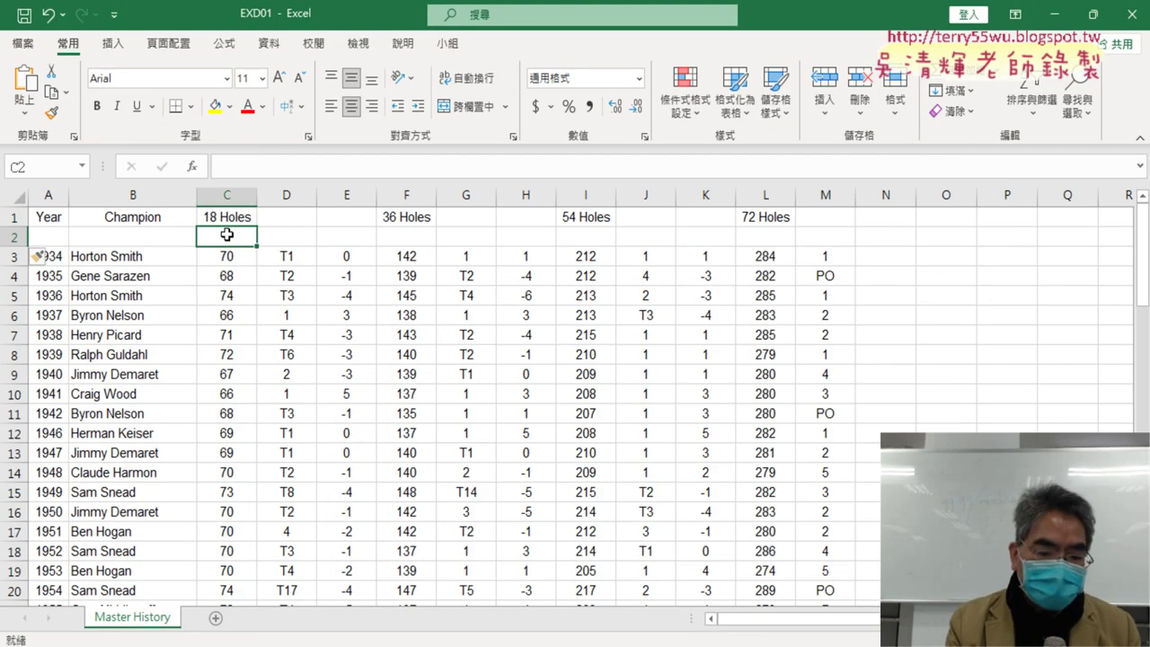
{"action": "key", "text": "ctrl+v"}
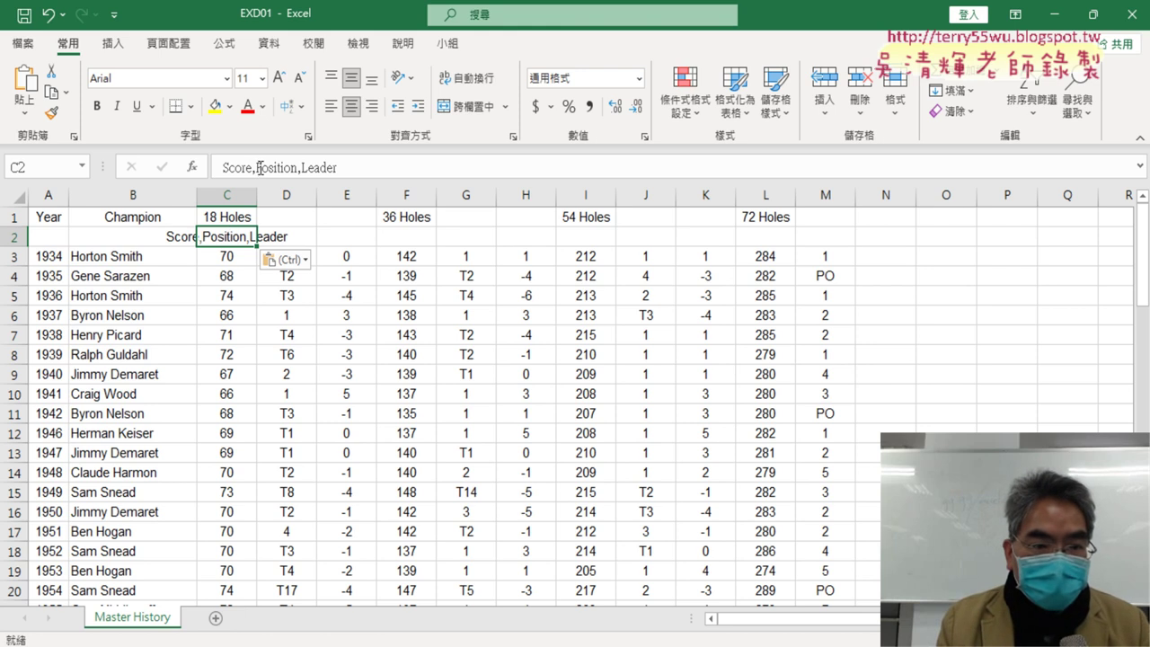
{"action": "left_click_drag", "start_coordinate": [256, 167], "coordinate": [284, 168]}
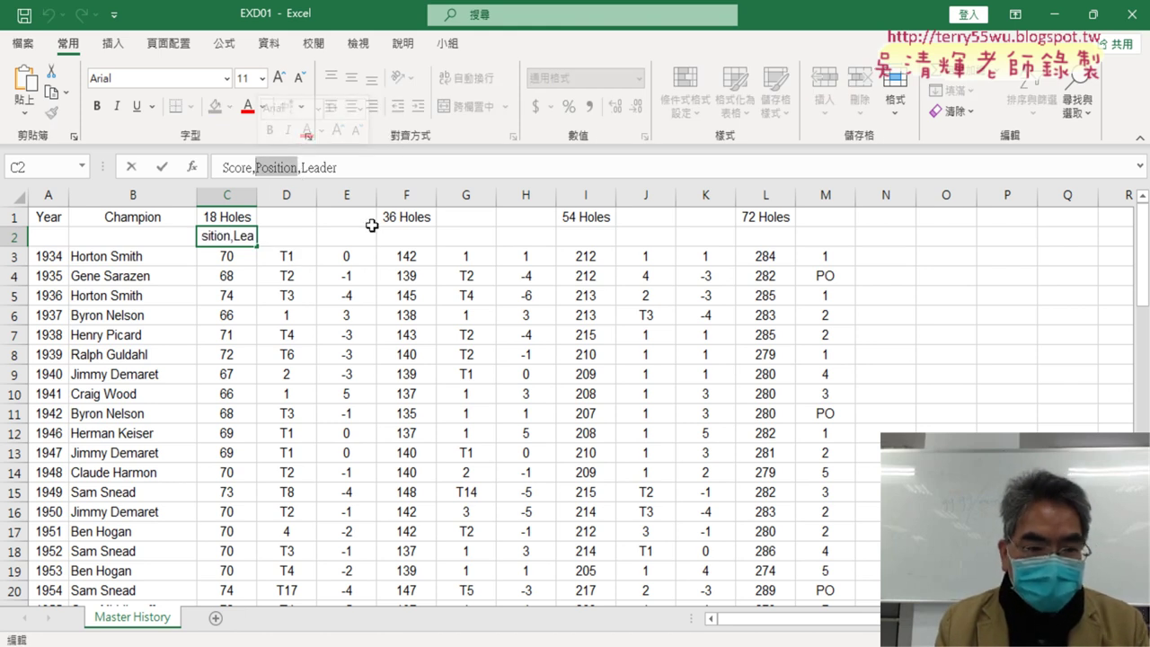
{"action": "key", "text": "Delete"}
{"action": "left_click", "coordinate": [283, 235]}
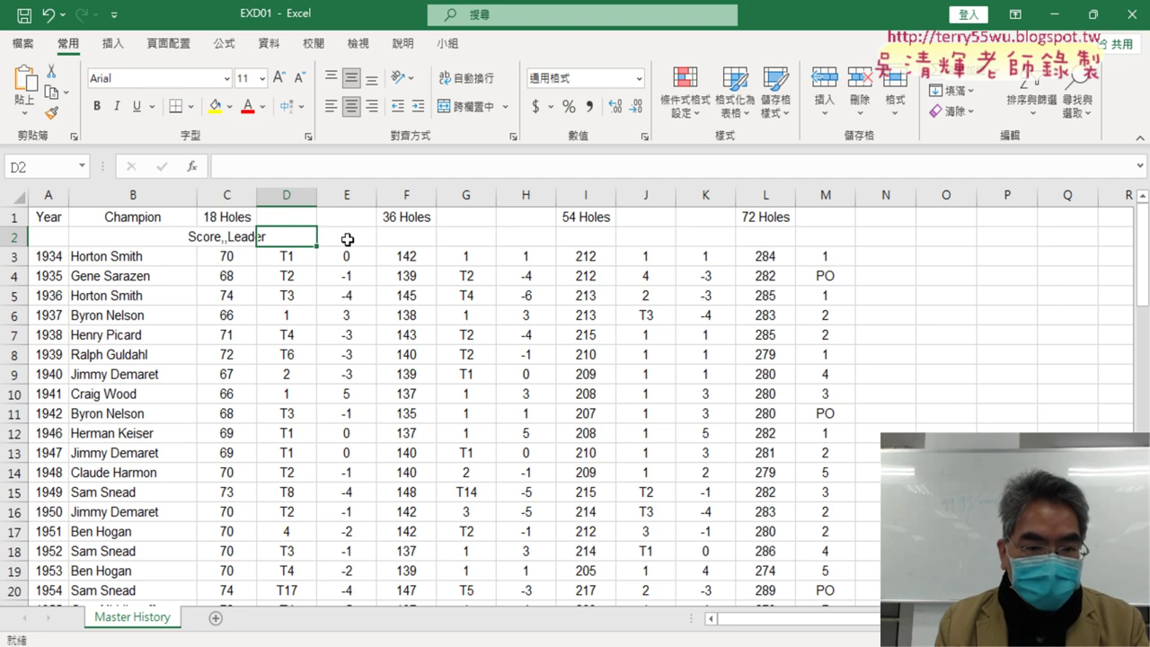
{"action": "key", "text": "ctrl+v"}
Move Leader out of C2's text into cell E2.
{"action": "left_click", "coordinate": [233, 236]}
{"action": "left_click", "coordinate": [258, 168]}
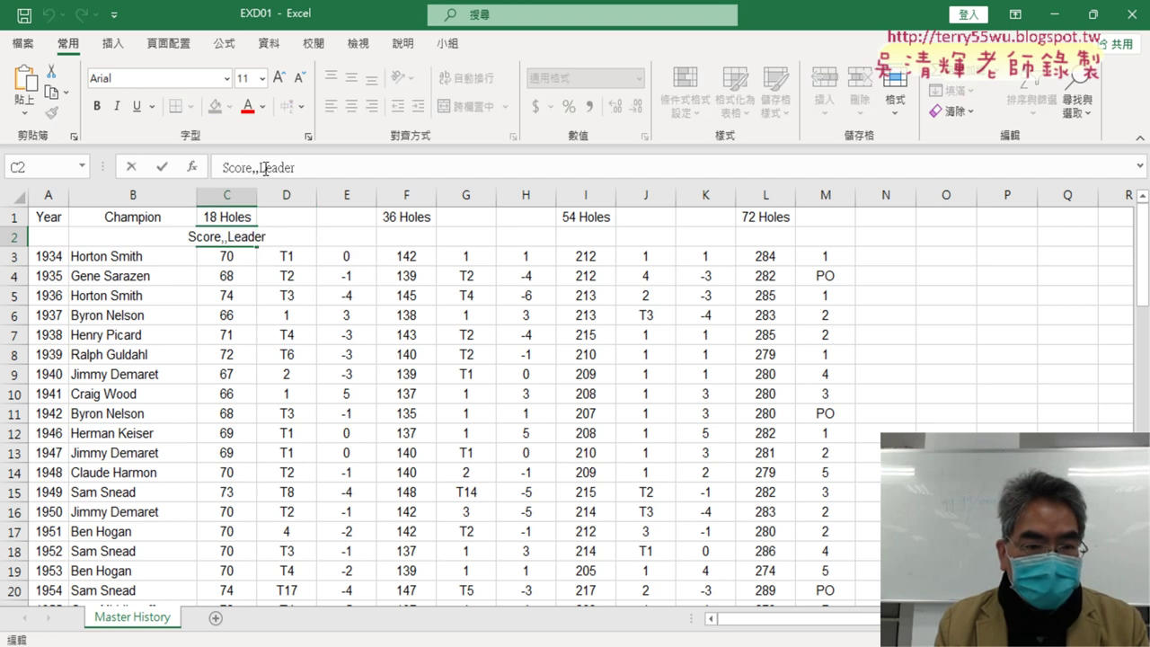
{"action": "left_click_drag", "start_coordinate": [273, 160], "coordinate": [313, 162]}
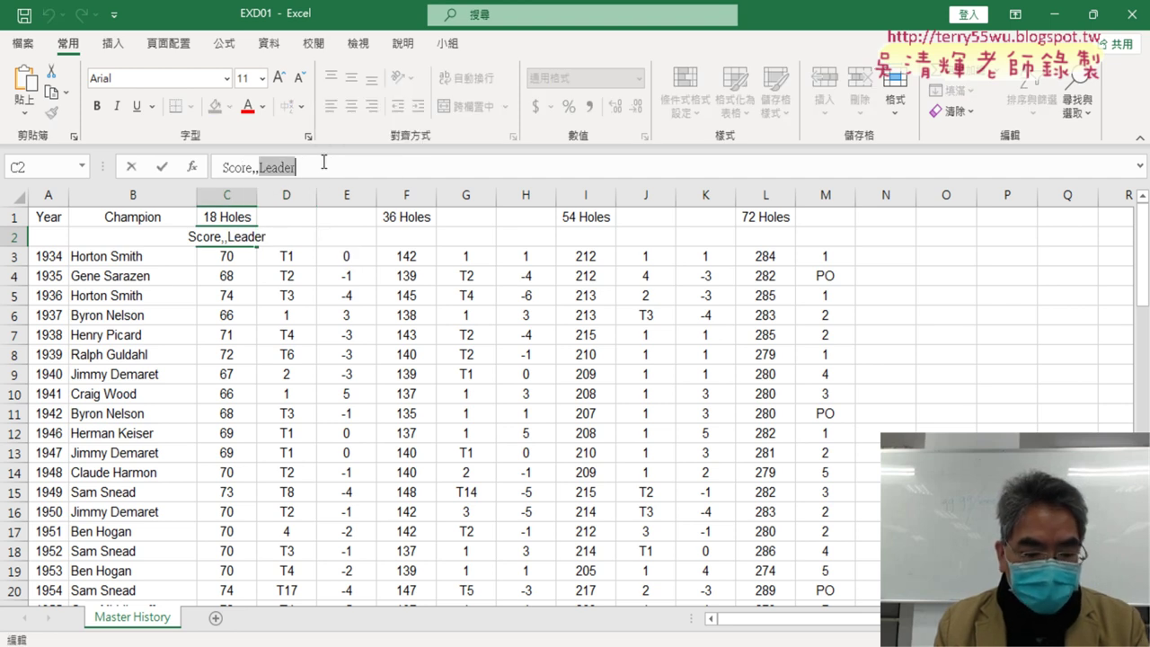
{"action": "key", "text": "Delete"}
{"action": "left_click", "coordinate": [352, 237]}
{"action": "key", "text": "ctrl+v"}
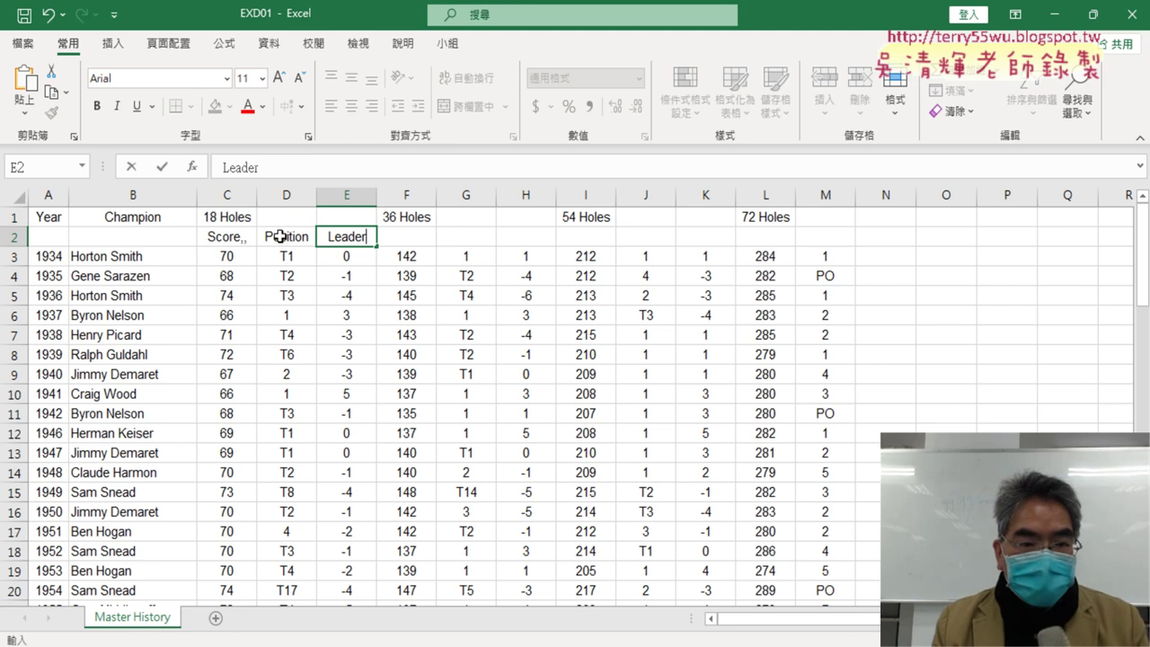
Delete the leftover commas so C2 reads just Score, then select C2:E2.
{"action": "left_click", "coordinate": [236, 235]}
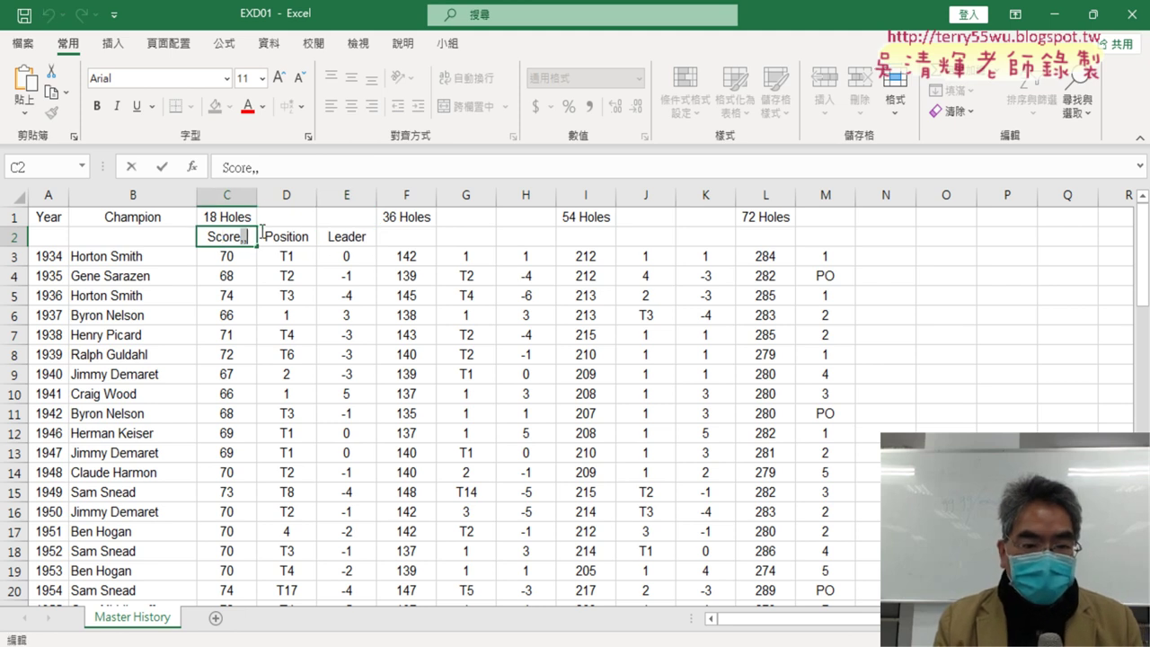
{"action": "double_click", "coordinate": [258, 230]}
{"action": "key", "text": "BackSpace"}
{"action": "left_click", "coordinate": [382, 313]}
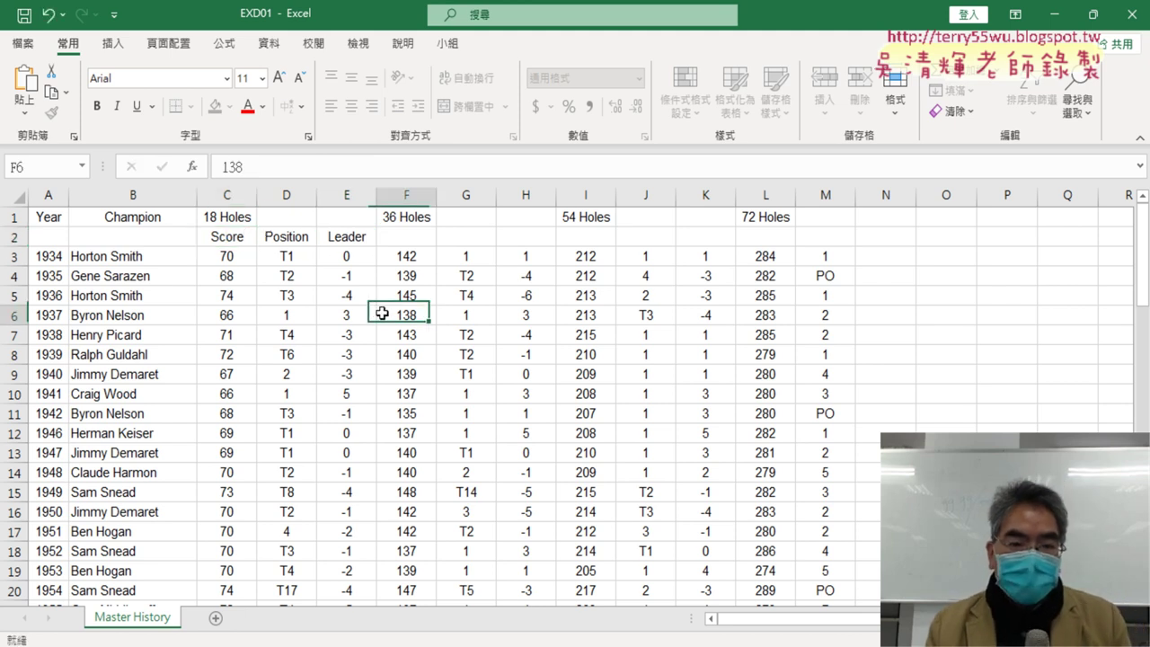
{"action": "left_click_drag", "start_coordinate": [236, 238], "coordinate": [334, 237]}
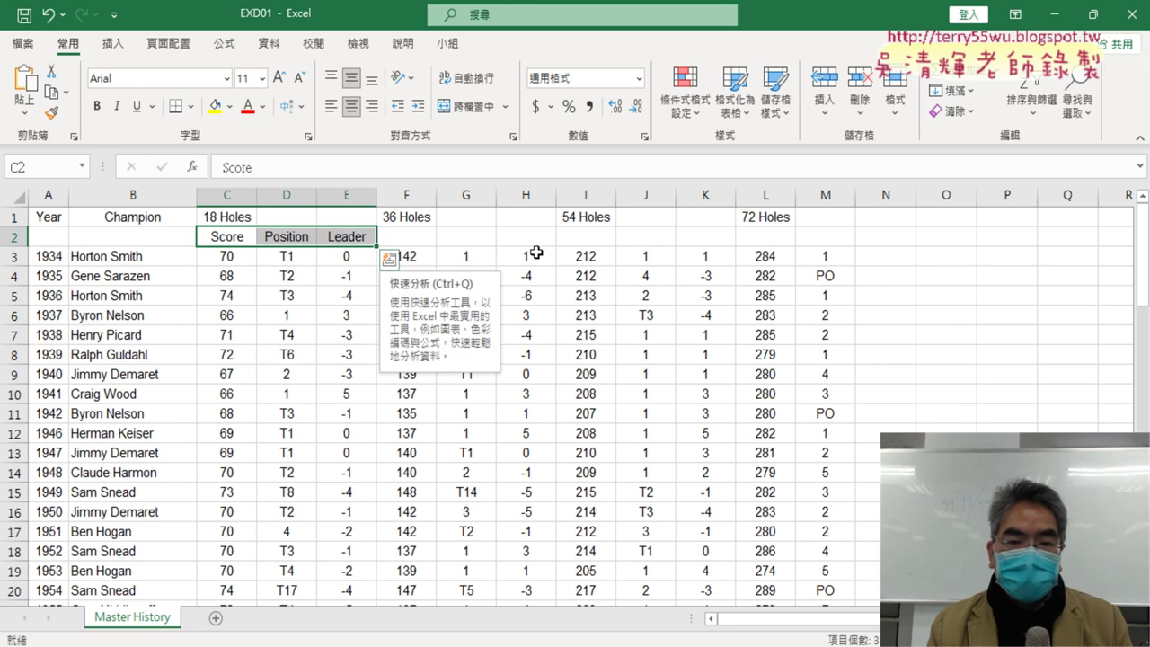
Copy the C2:E2 headings and paste them into F2, I2 and L2 under 36, 54 and 72 Holes.
{"action": "right_click", "coordinate": [351, 243]}
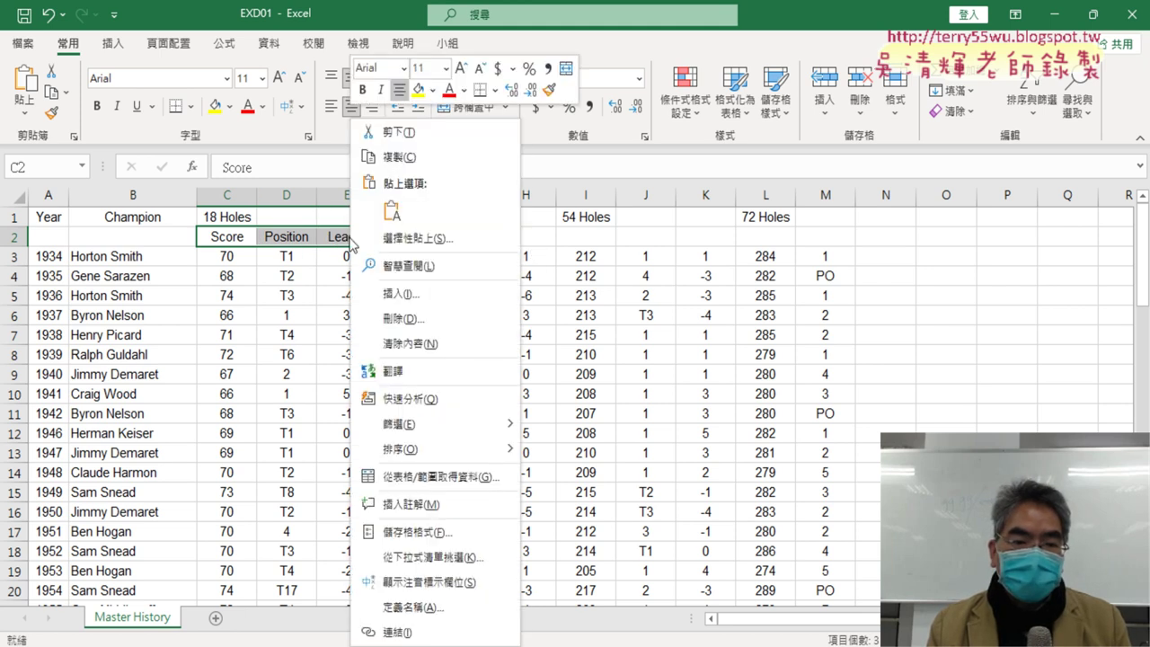
{"action": "left_click", "coordinate": [432, 168]}
{"action": "left_click", "coordinate": [410, 239]}
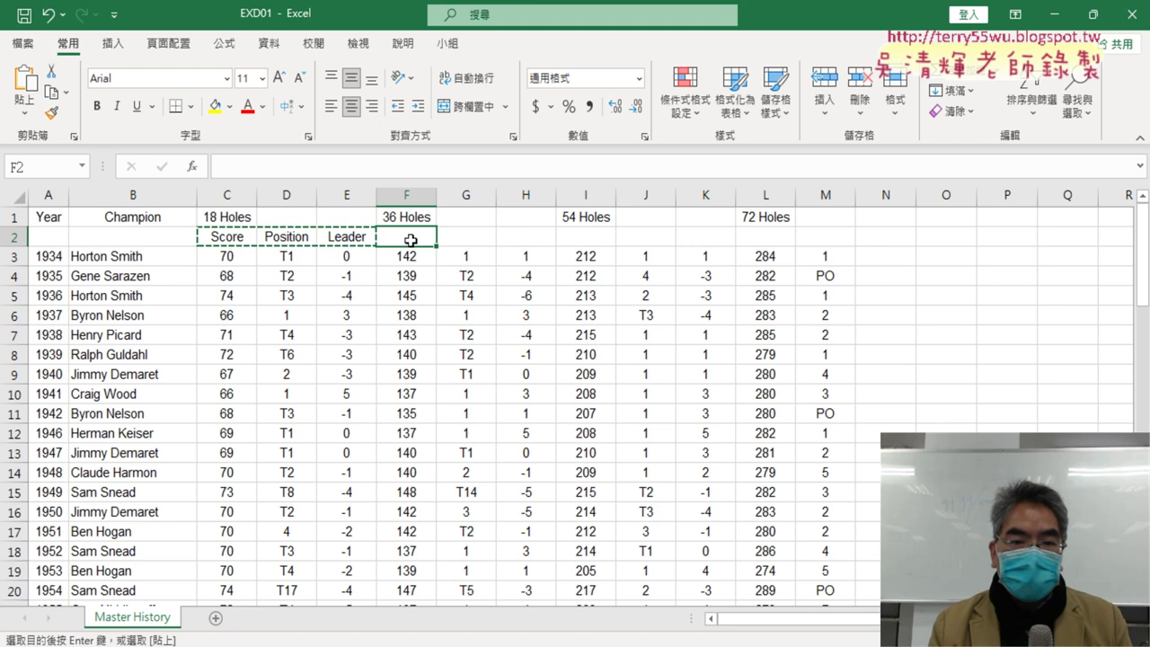
{"action": "key", "text": "ctrl+v"}
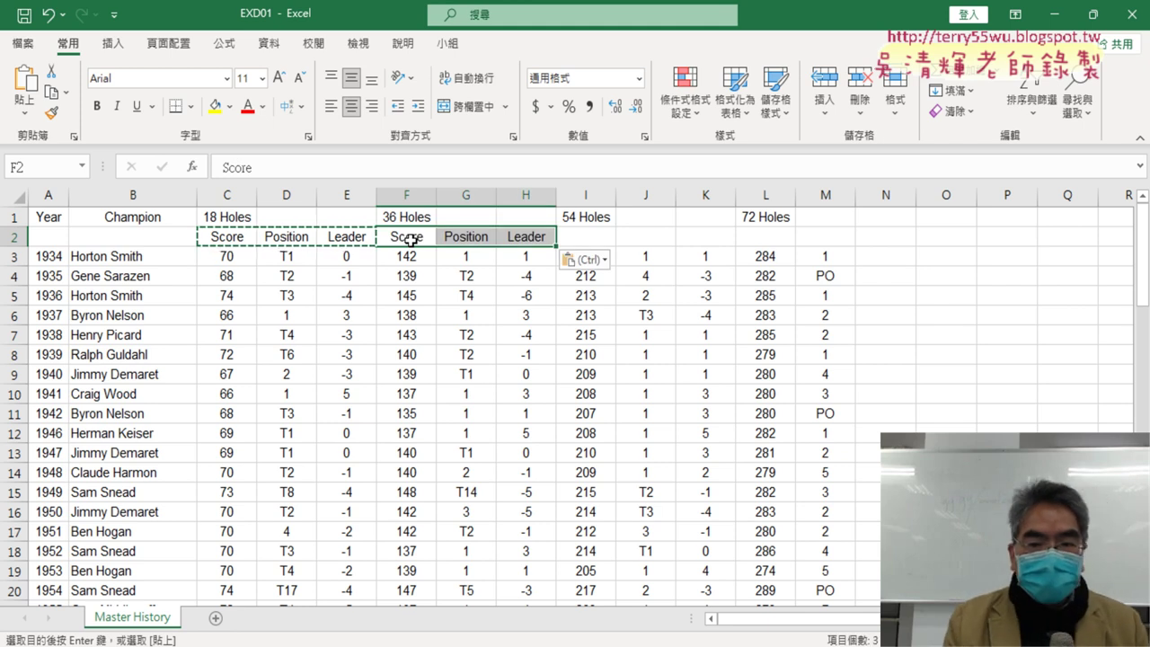
{"action": "left_click", "coordinate": [600, 241]}
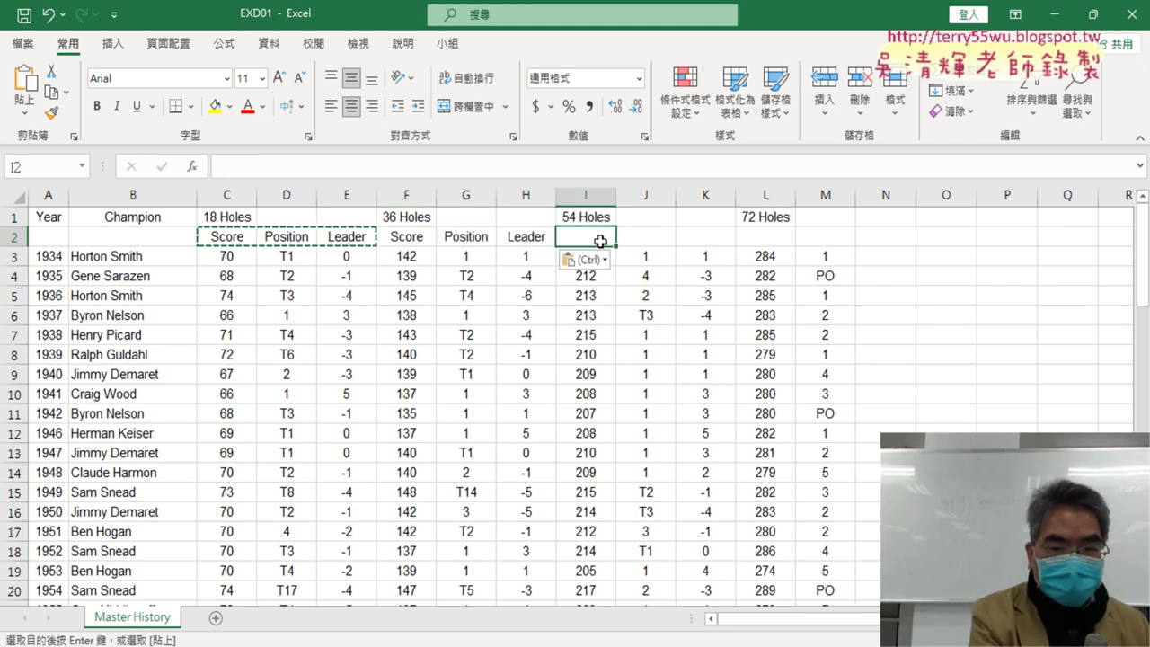
{"action": "key", "text": "ctrl+v"}
{"action": "left_click", "coordinate": [769, 235]}
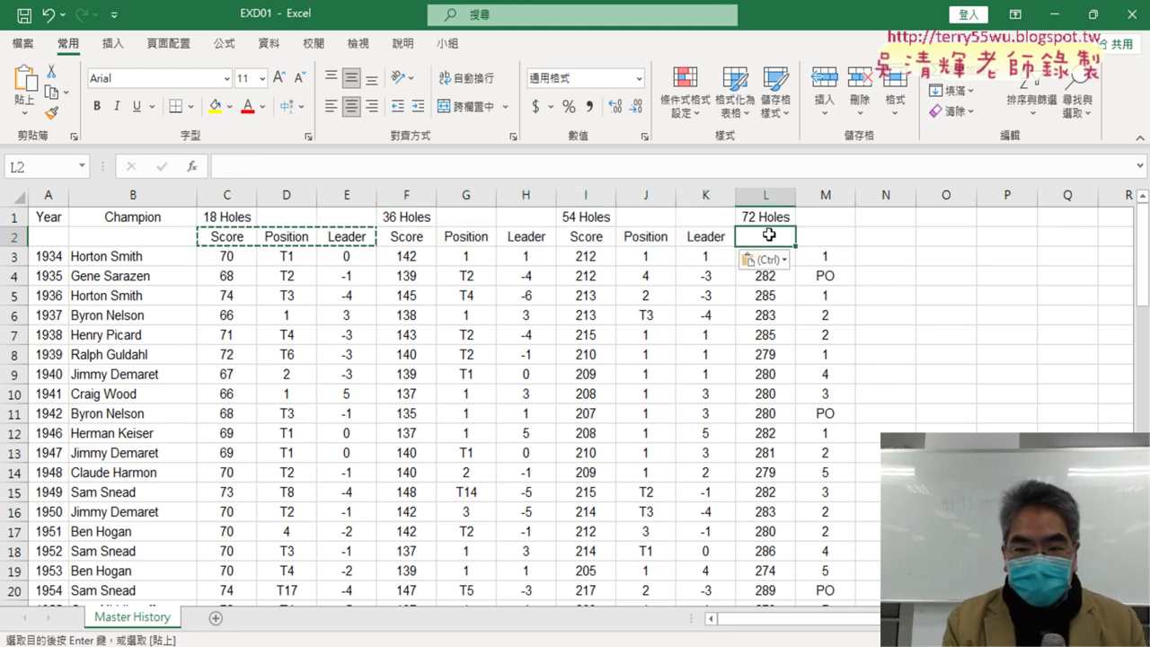
{"action": "key", "text": "ctrl+v"}
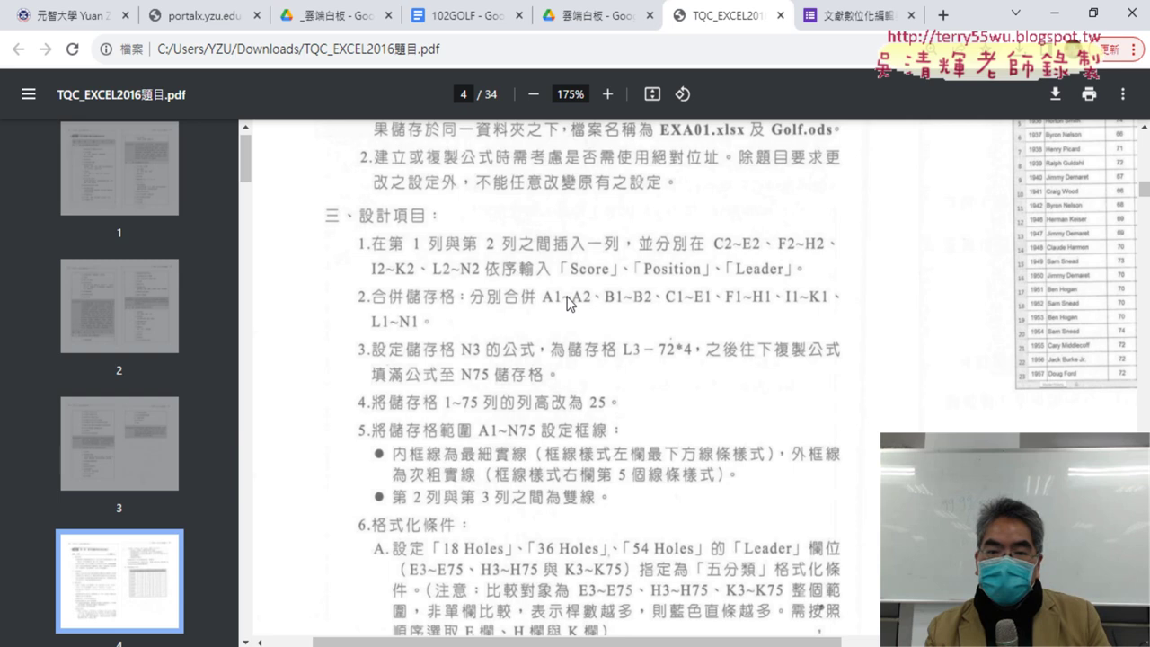
Merge & Center A1:A2 for Year and B1:B2 for Champion, then switch back to the exam PDF.
{"action": "left_click", "coordinate": [1056, 20]}
{"action": "left_click_drag", "start_coordinate": [58, 217], "coordinate": [51, 236]}
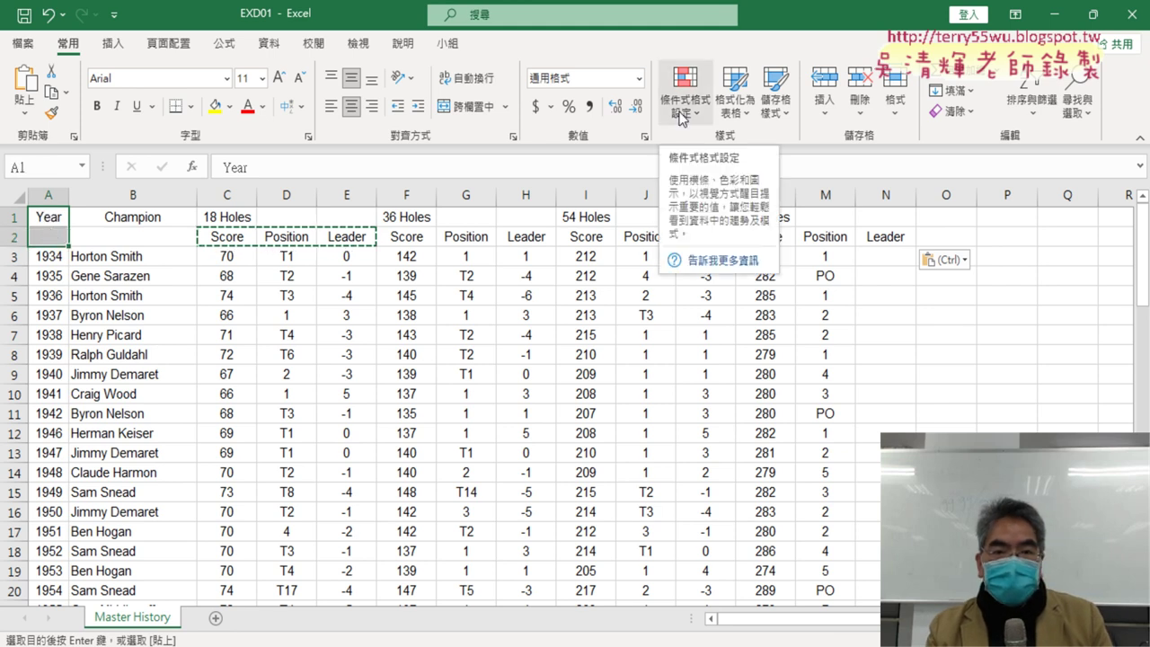
{"action": "left_click", "coordinate": [451, 110]}
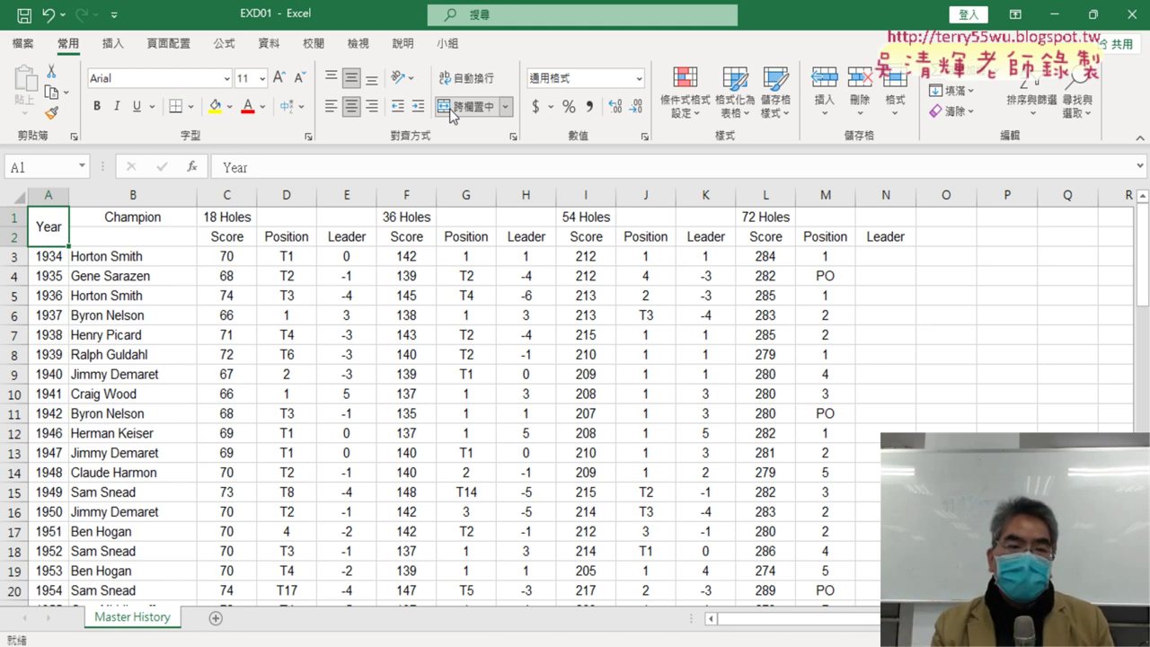
{"action": "left_click_drag", "start_coordinate": [149, 221], "coordinate": [149, 236]}
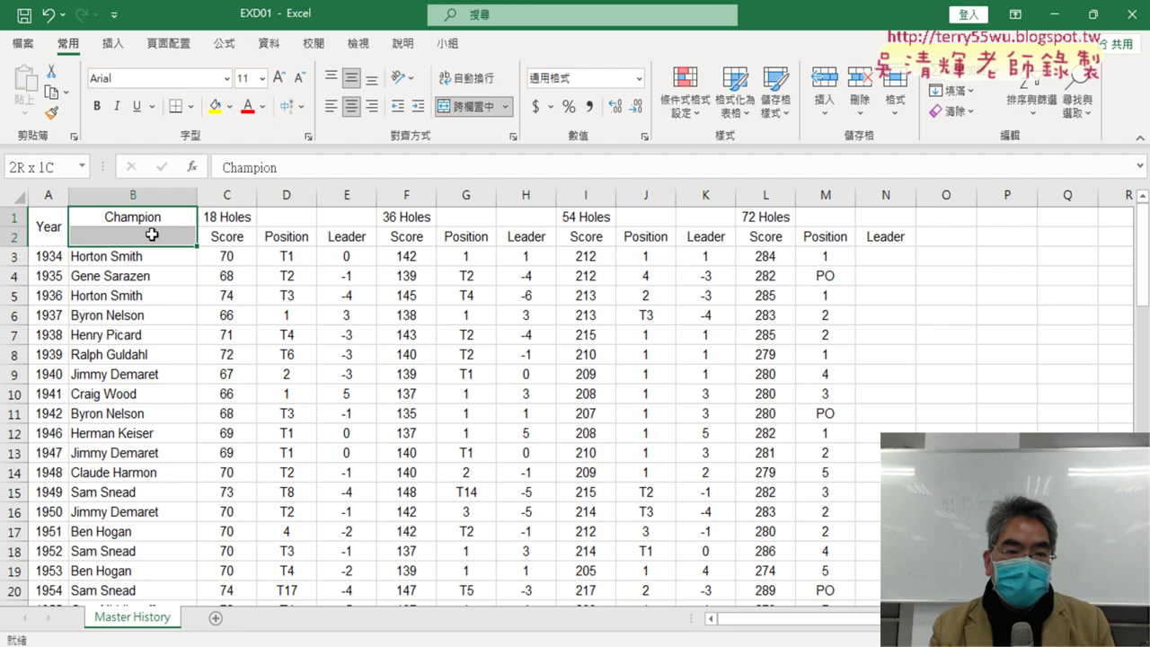
{"action": "left_click", "coordinate": [467, 108]}
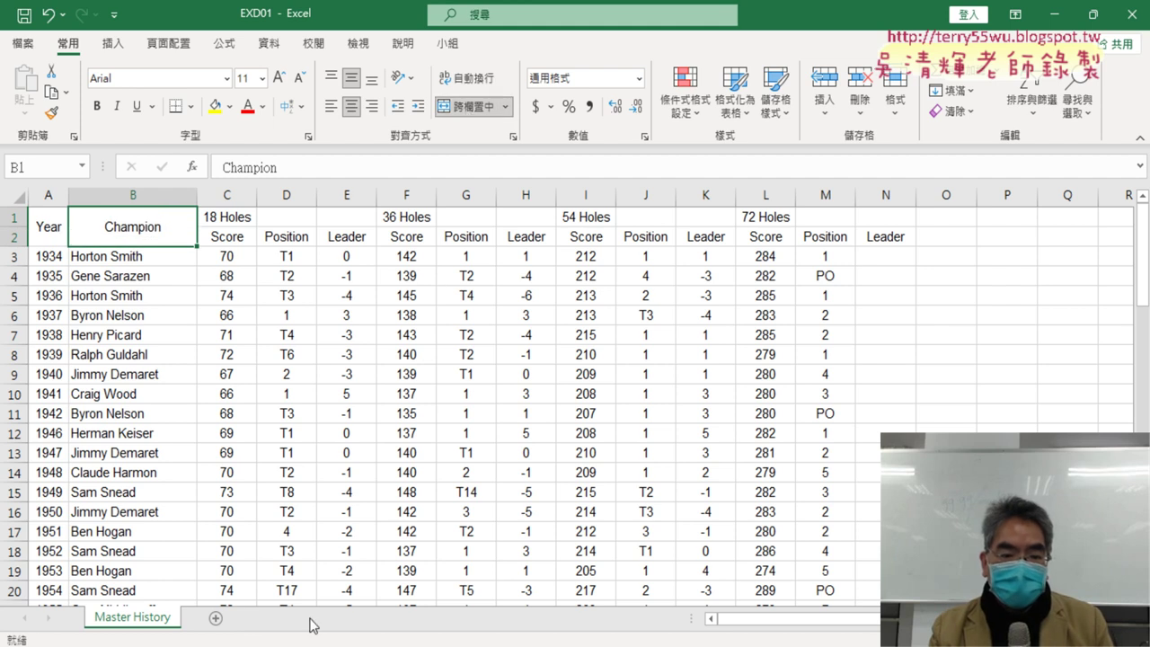
{"action": "key", "text": "alt+Tab"}
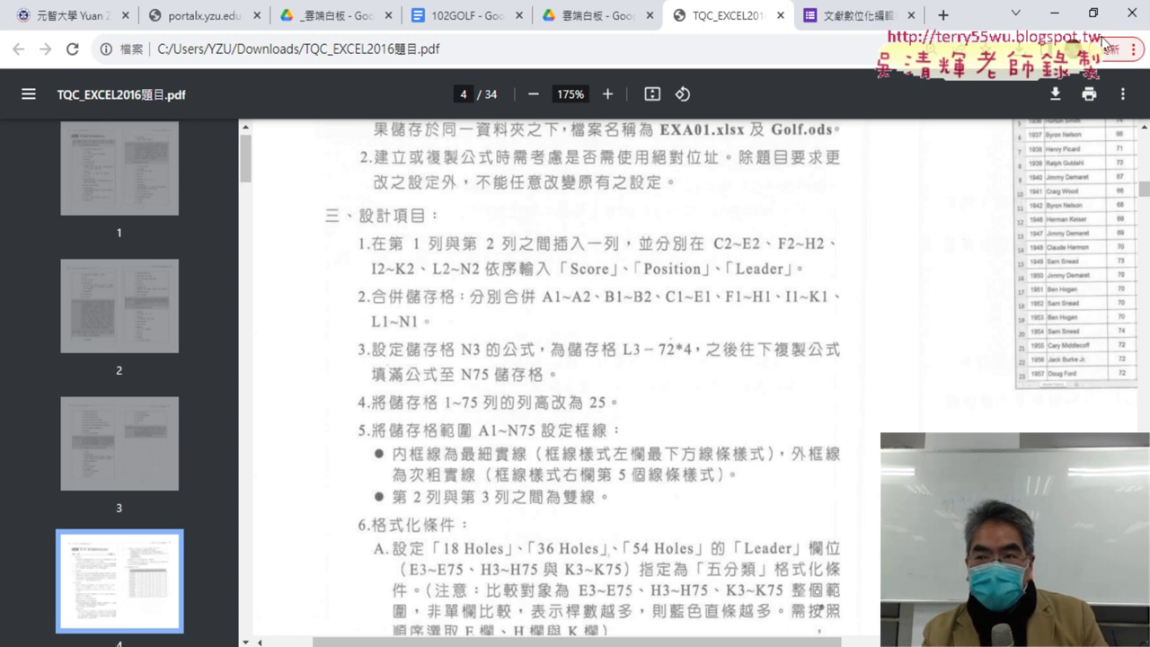
Merge and centre C1:E1, F1:H1, I1:K1 and L1:N1 for the 18, 36, 54 and 72 Holes headings.
{"action": "left_click", "coordinate": [1054, 12]}
{"action": "left_click_drag", "start_coordinate": [226, 216], "coordinate": [328, 218]}
{"action": "left_click", "coordinate": [460, 107]}
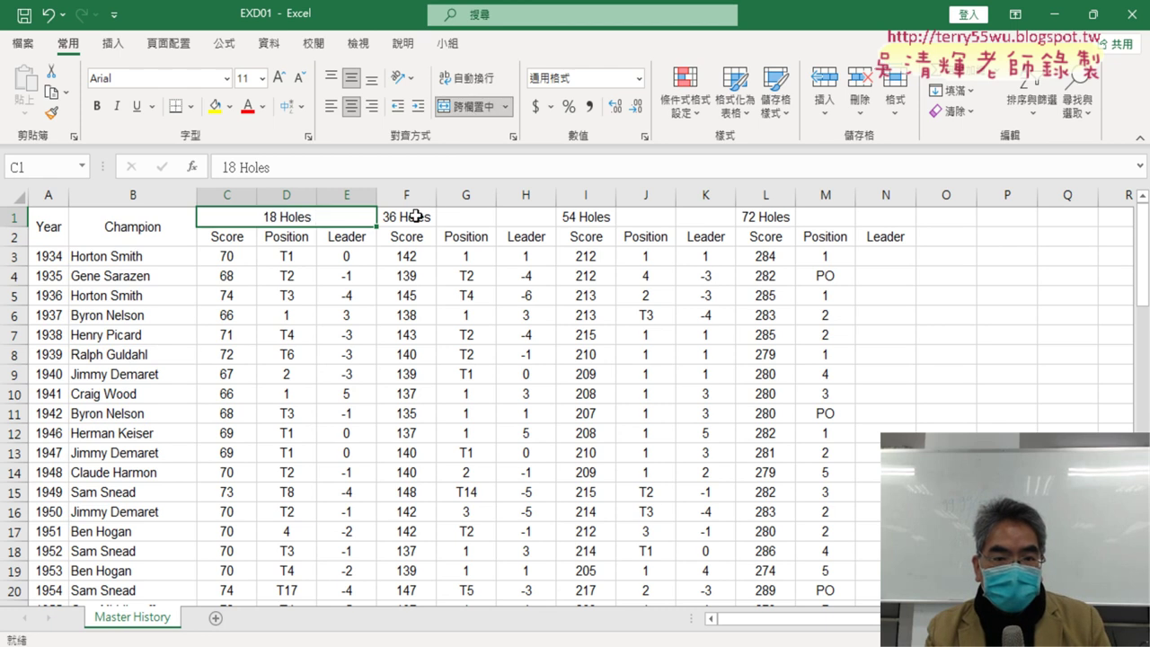
{"action": "left_click_drag", "start_coordinate": [416, 216], "coordinate": [681, 217]}
{"action": "left_click", "coordinate": [460, 106]}
{"action": "left_click", "coordinate": [490, 115]}
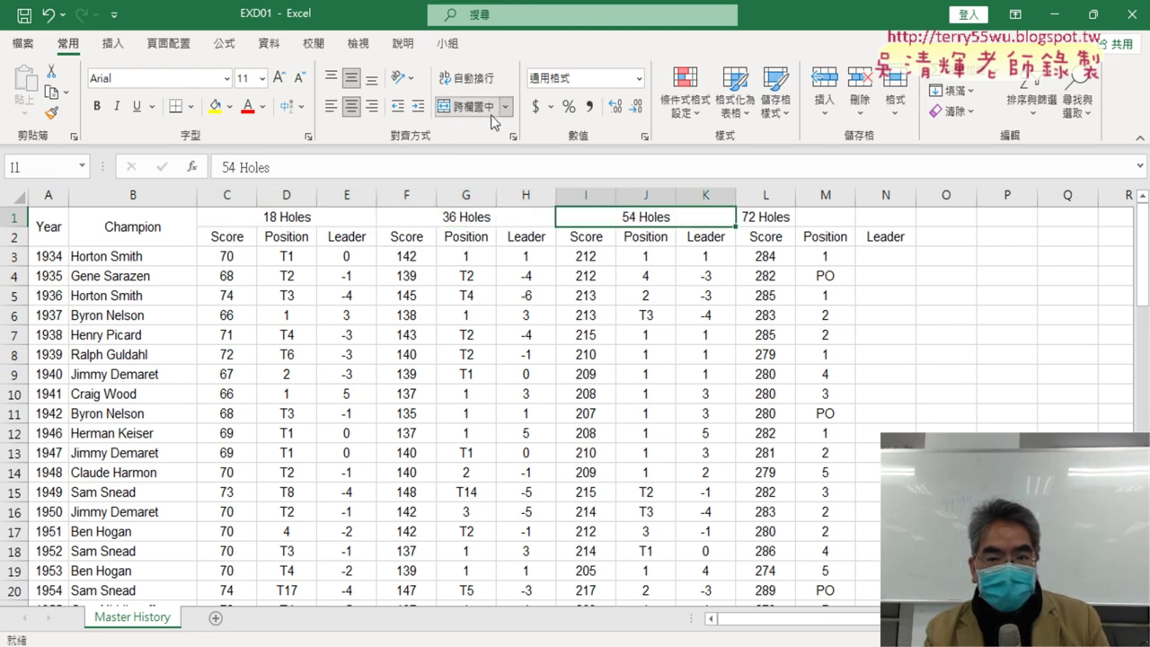
{"action": "left_click_drag", "start_coordinate": [771, 217], "coordinate": [871, 216]}
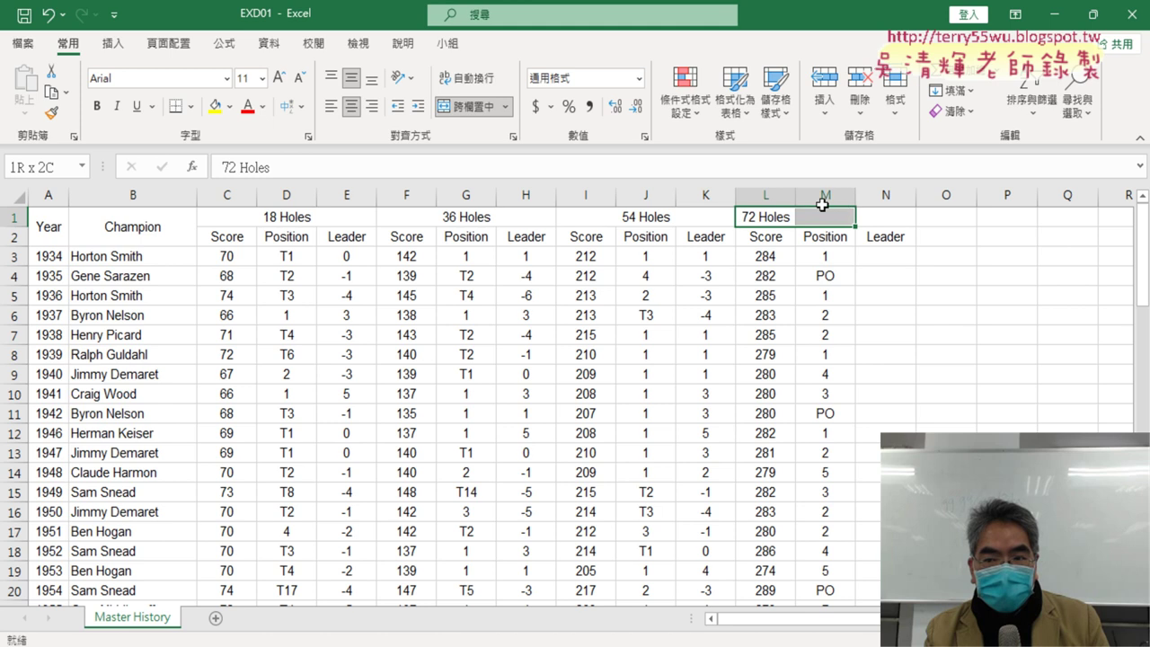
{"action": "left_click", "coordinate": [495, 107]}
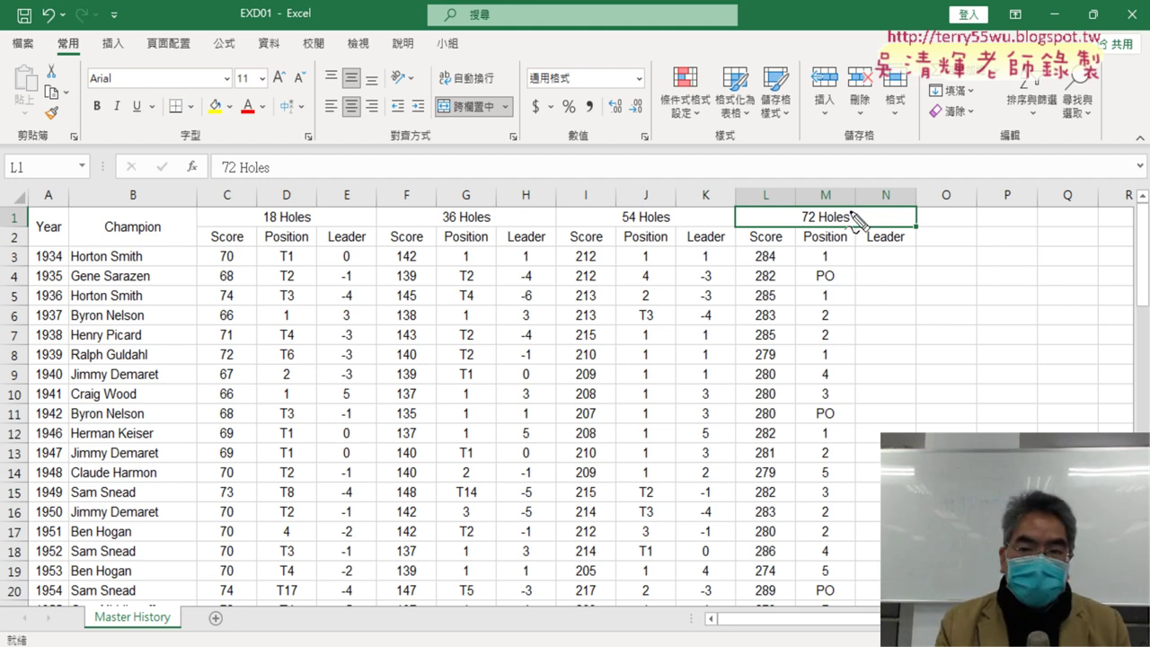
{"action": "mouse_move", "coordinate": [499, 120]}
{"action": "left_mouse_down"}
{"action": "mouse_move", "coordinate": [460, 124]}
{"action": "mouse_move", "coordinate": [518, 130]}
{"action": "left_mouse_up"}
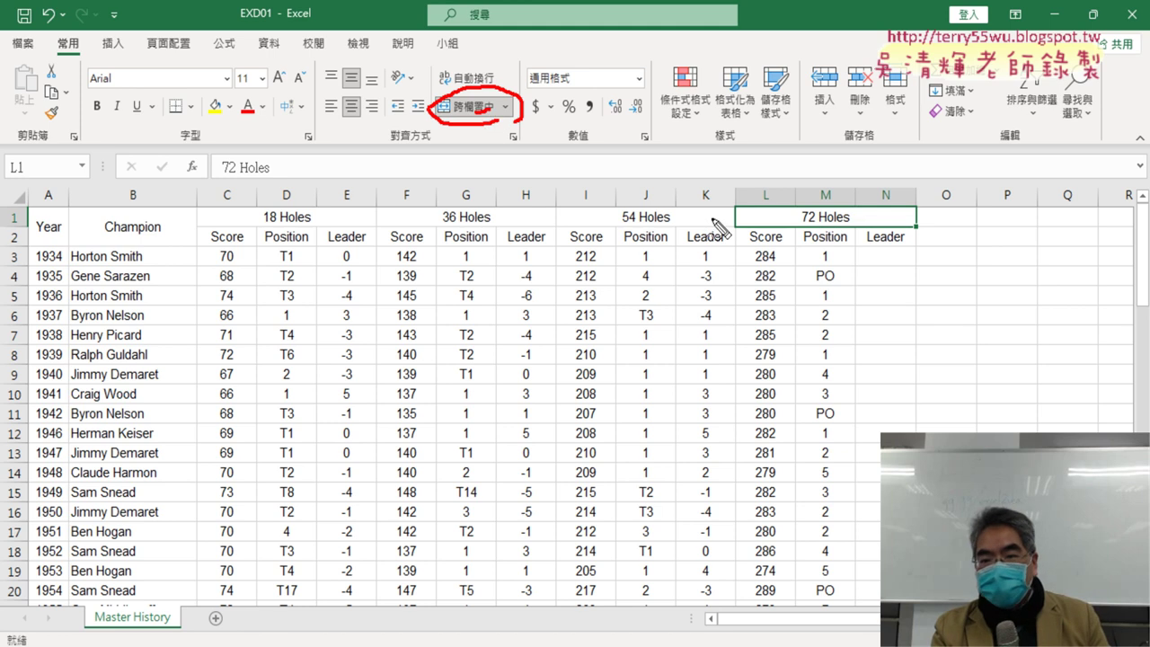
Compare left alignment on the merged 72 Holes heading, restore centring, then return to the exam PDF.
{"action": "key", "text": "Escape"}
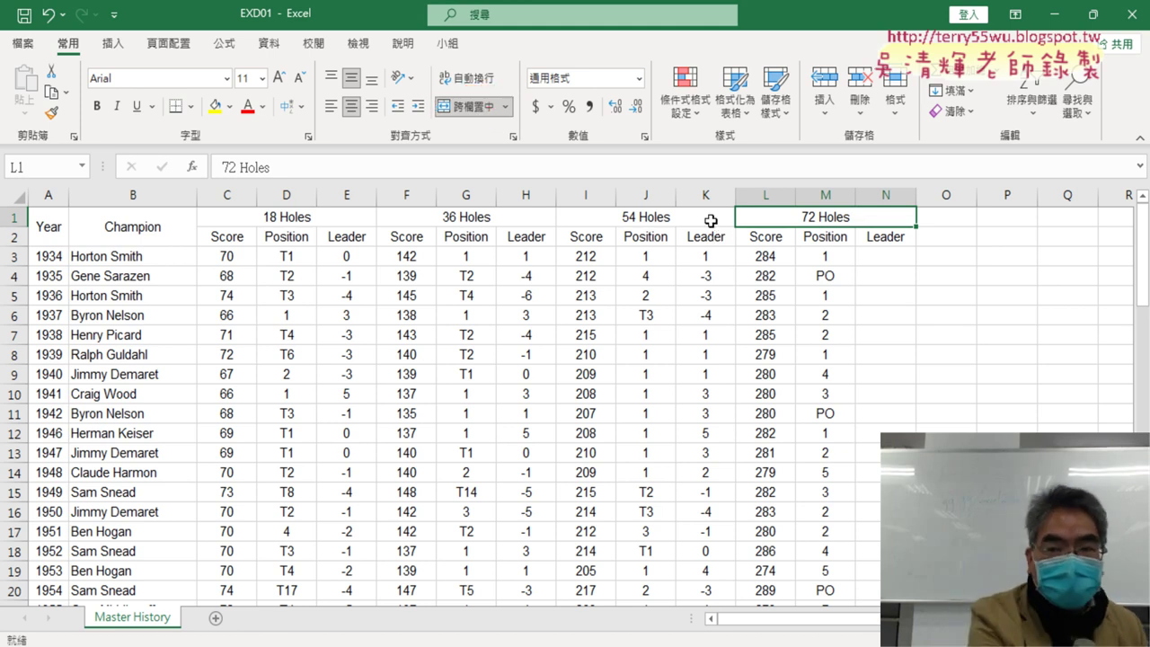
{"action": "left_click", "coordinate": [332, 106]}
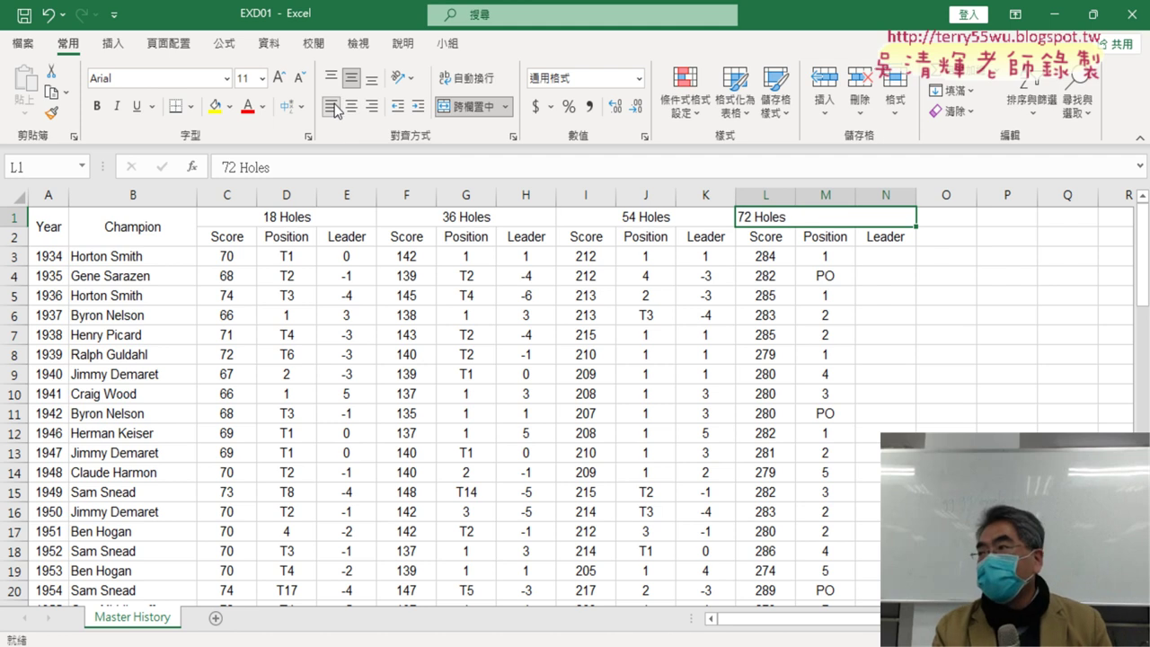
{"action": "left_click", "coordinate": [351, 107]}
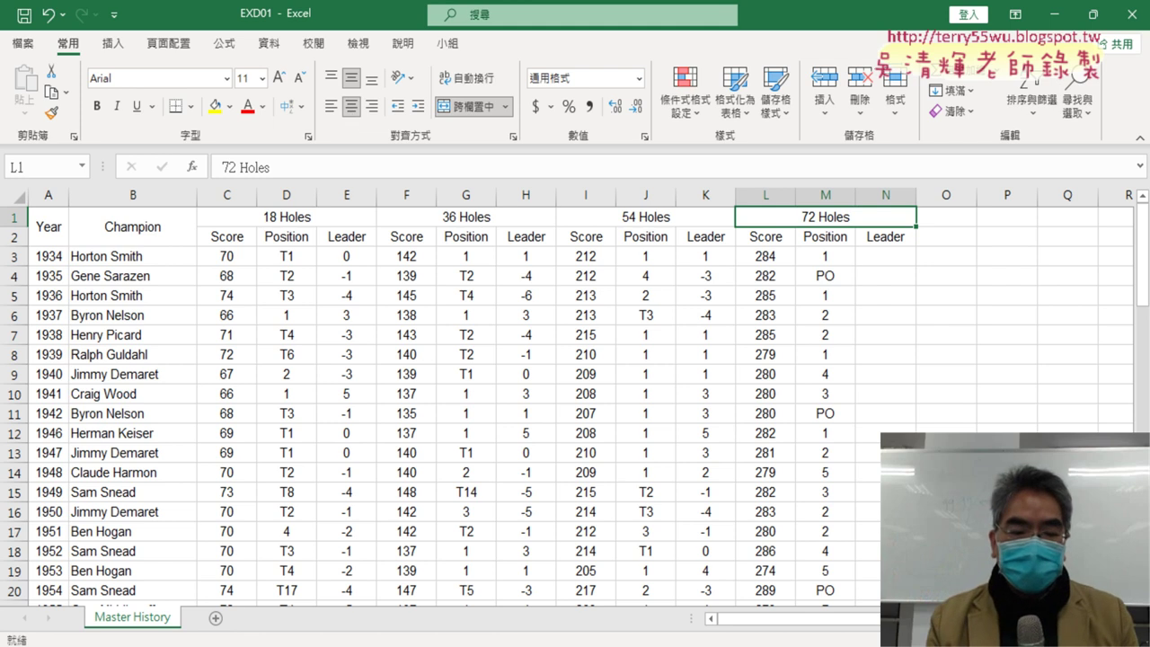
{"action": "left_click", "coordinate": [235, 600]}
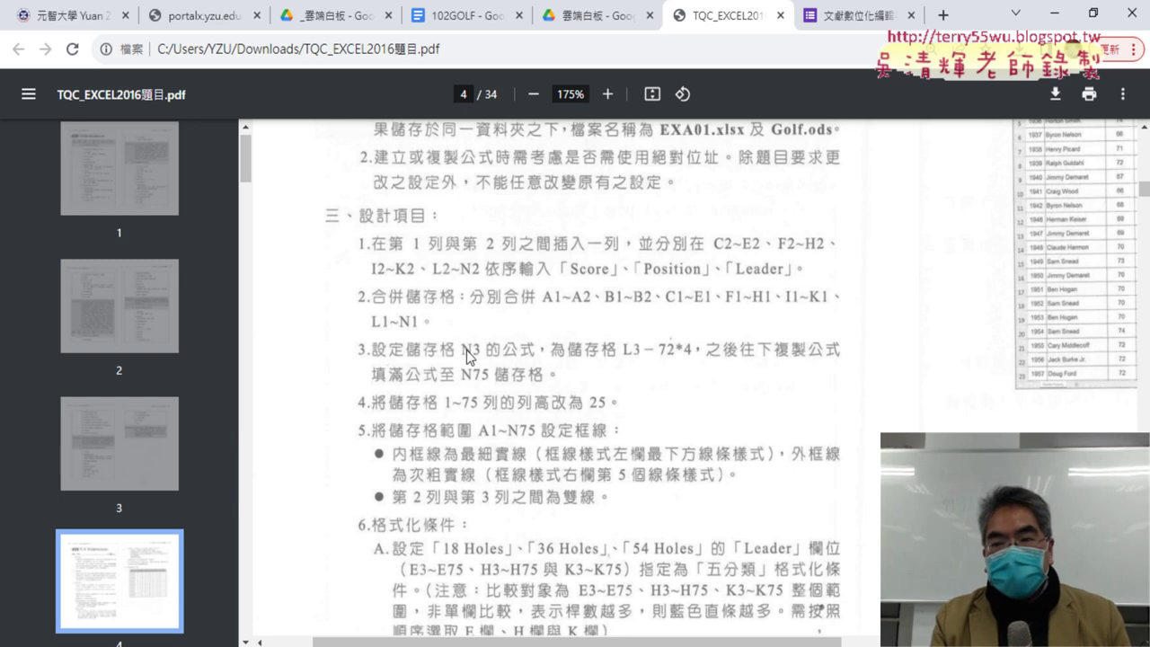
Enter =L3-72*4 in Leader cell N3, which shows -4.
{"action": "left_click", "coordinate": [1053, 14]}
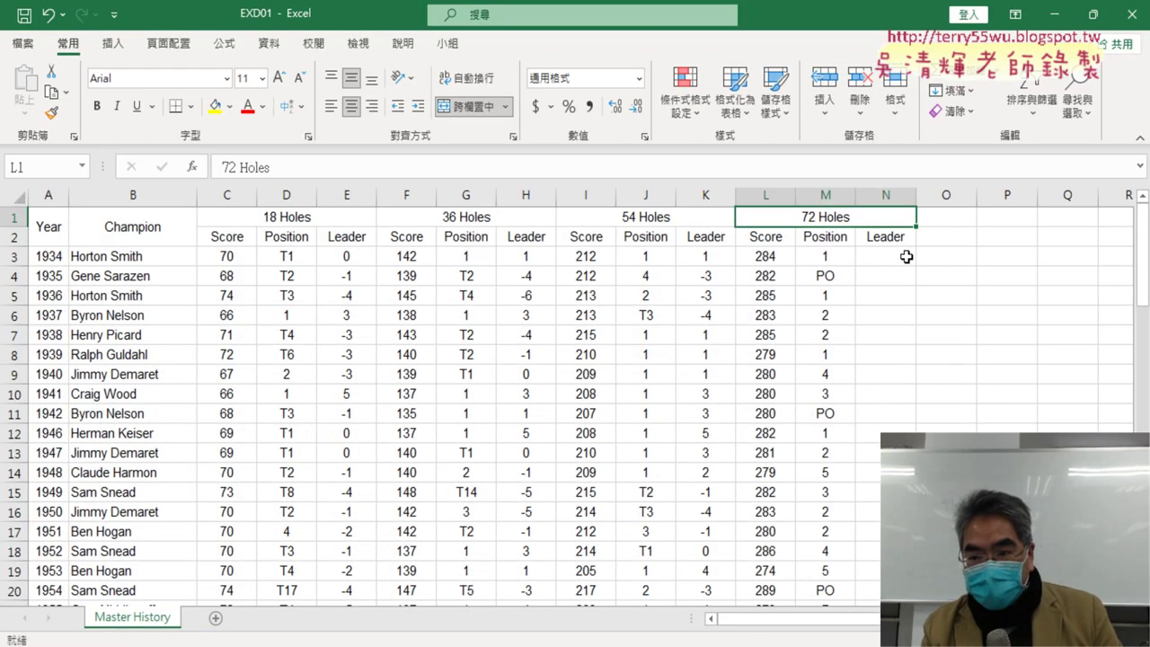
{"action": "left_click", "coordinate": [904, 258]}
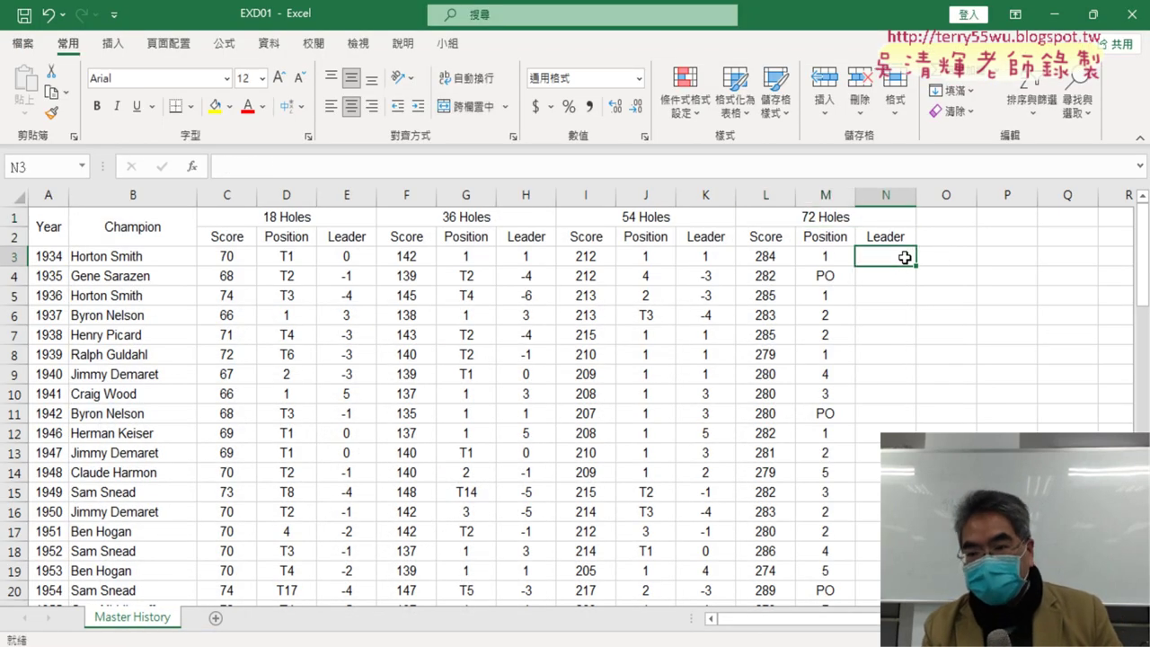
{"action": "left_click", "coordinate": [410, 170]}
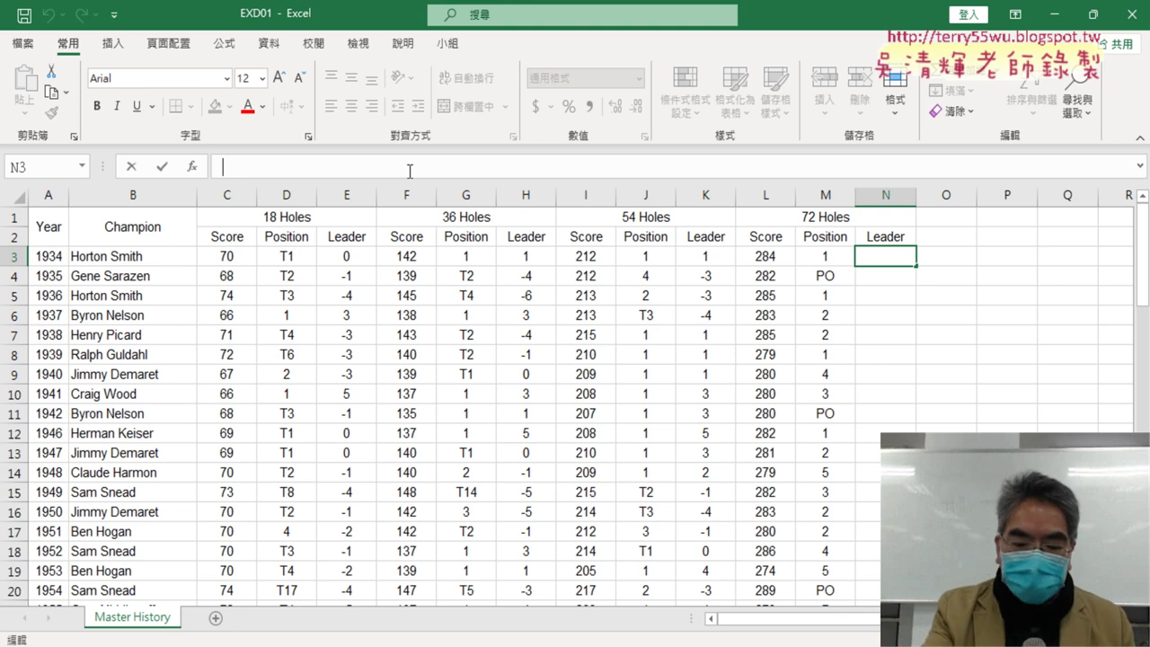
{"action": "type", "text": "="}
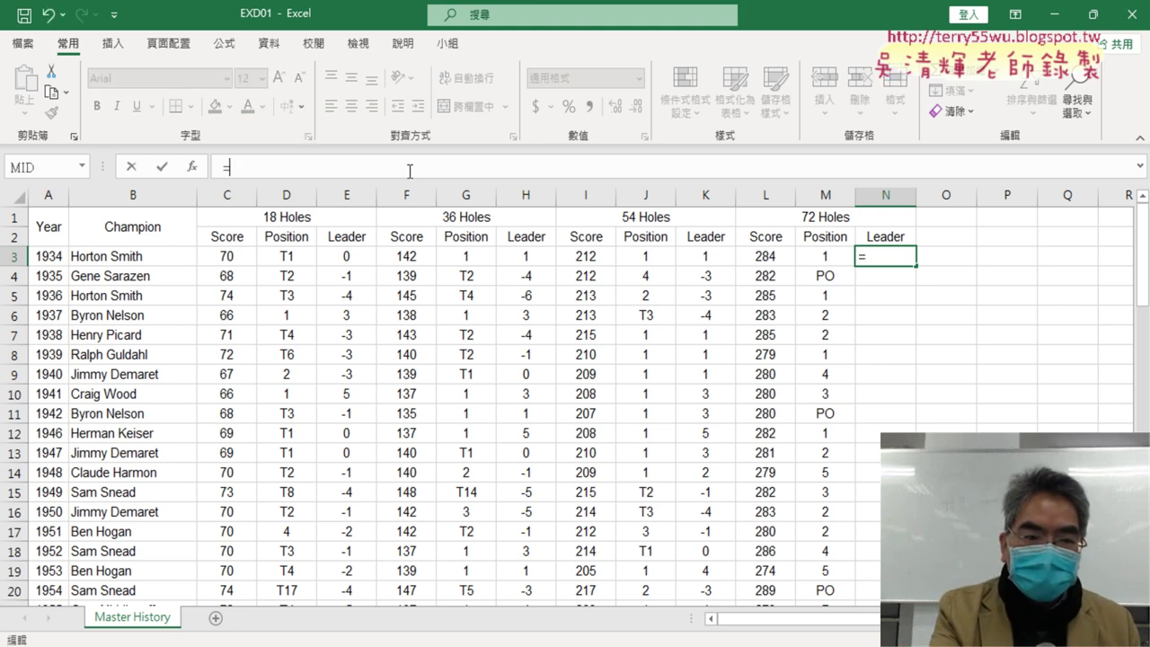
{"action": "key", "text": "alt+Tab"}
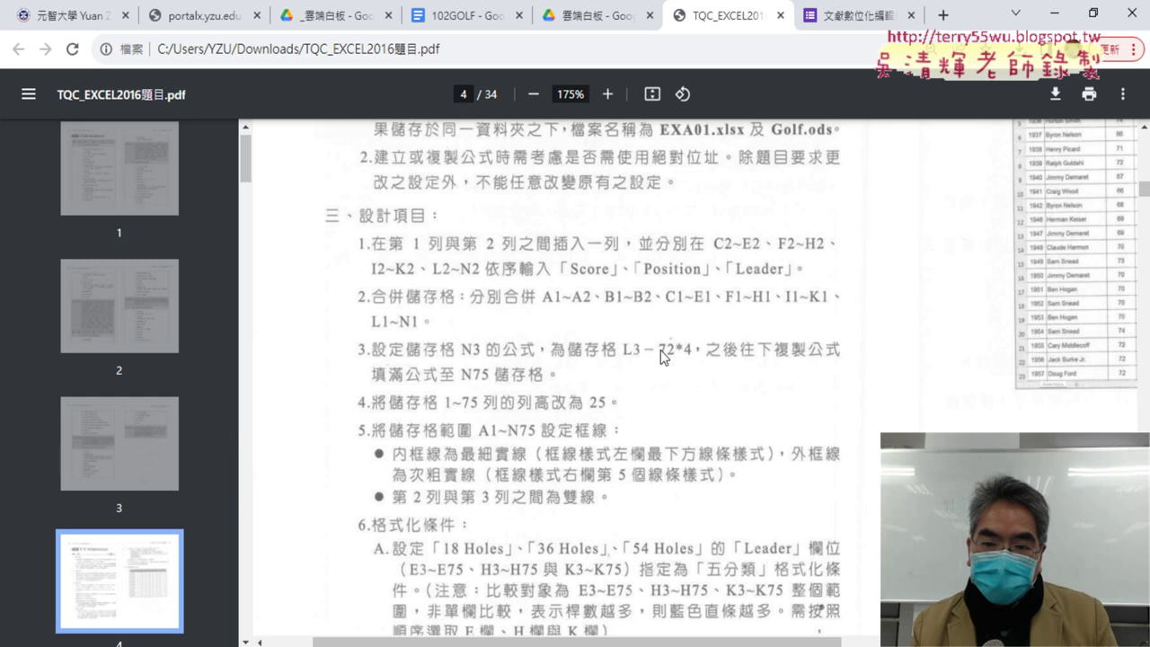
{"action": "left_click", "coordinate": [1053, 18]}
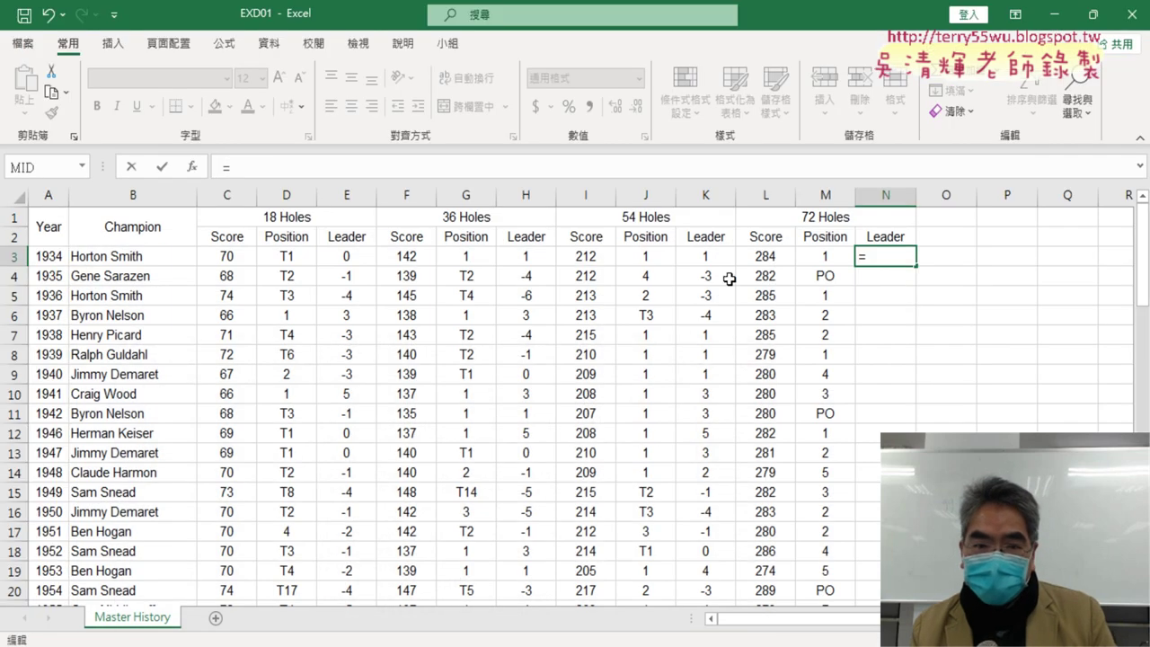
{"action": "left_click", "coordinate": [773, 260]}
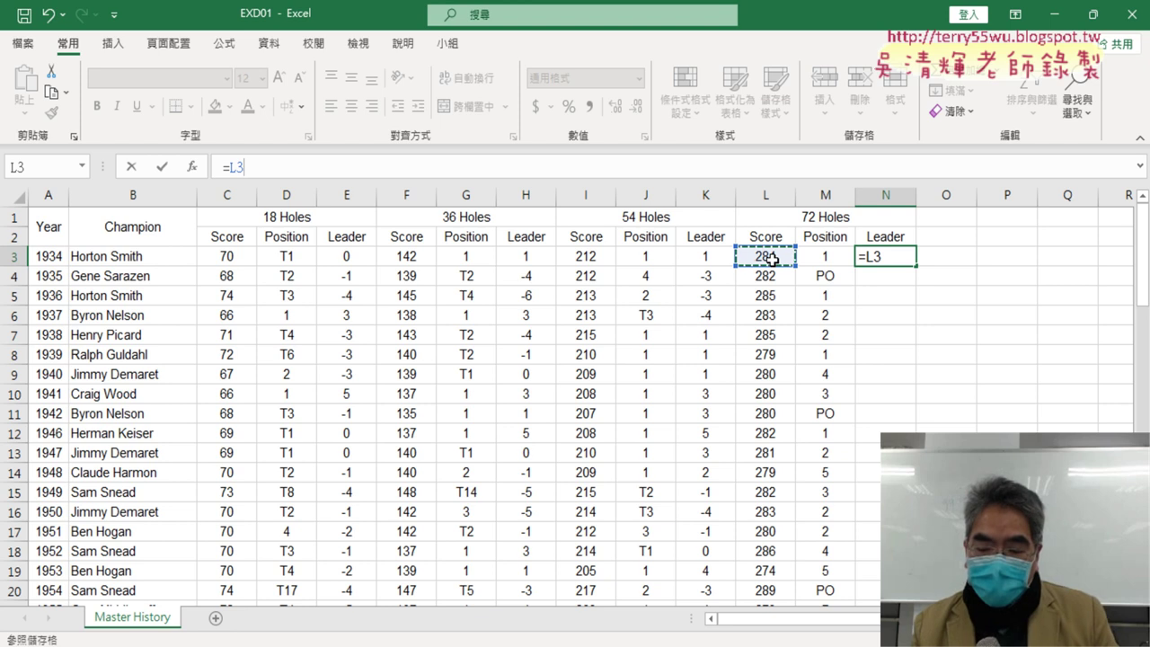
{"action": "type", "text": "-"}
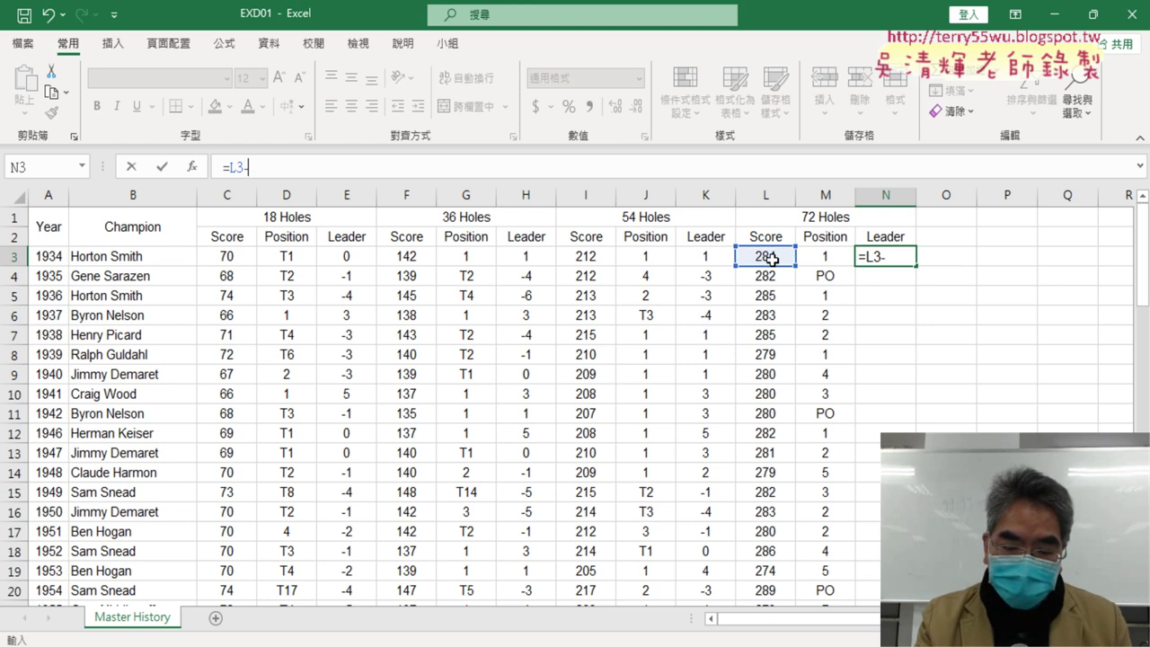
{"action": "type", "text": "72*"}
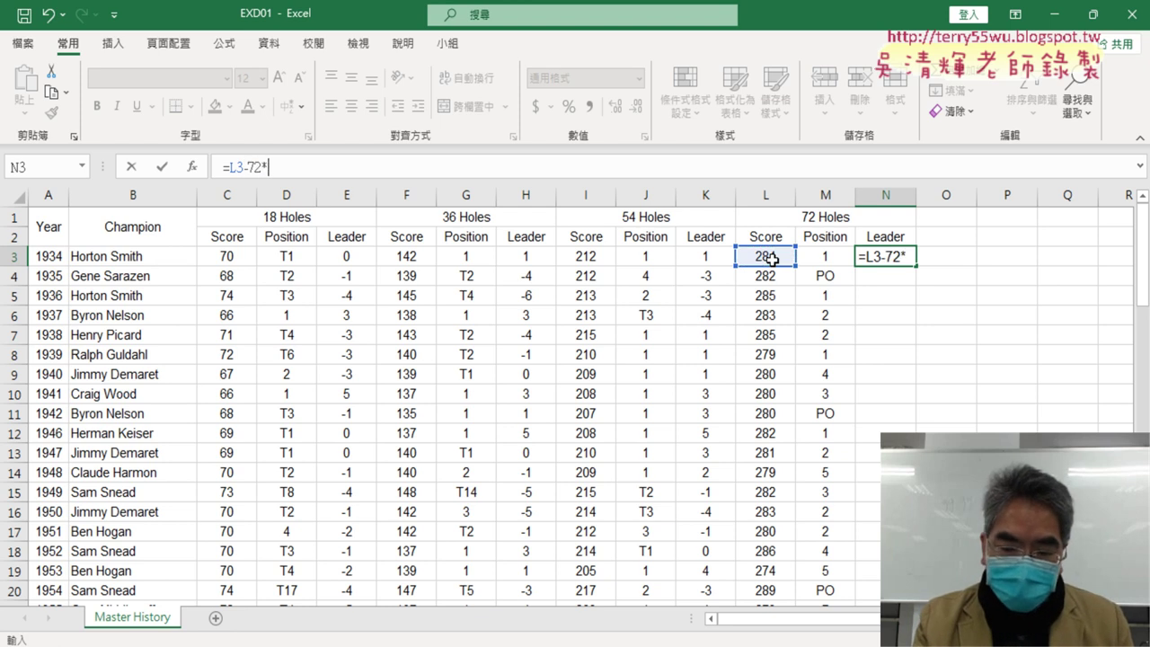
{"action": "type", "text": "4"}
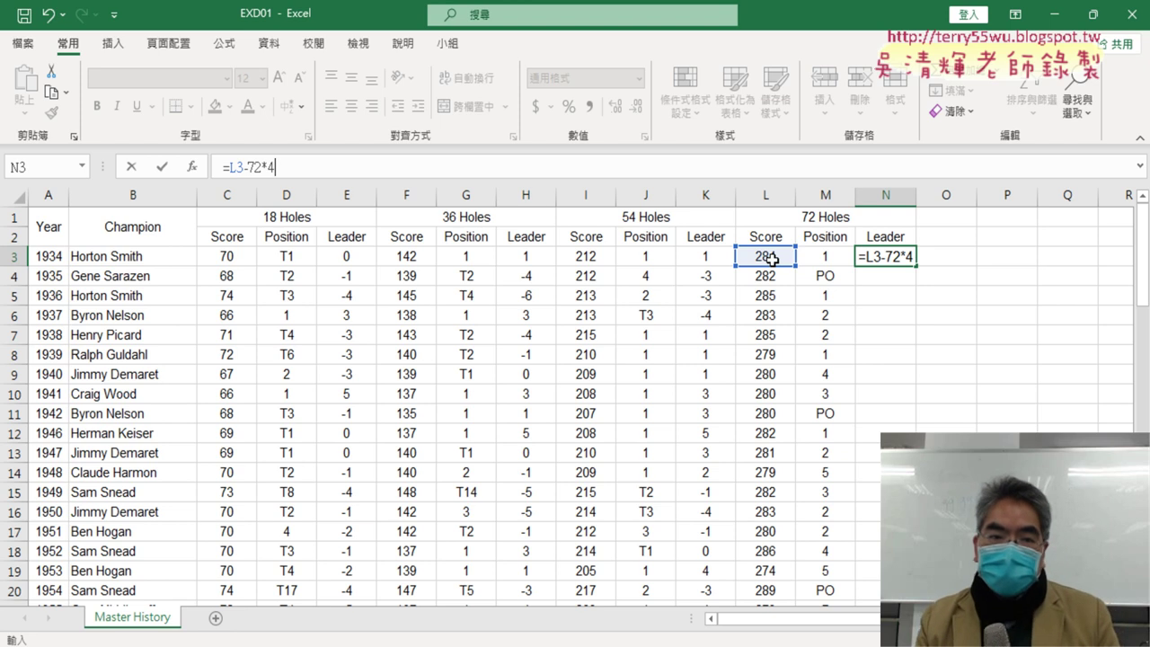
{"action": "left_click", "coordinate": [163, 167]}
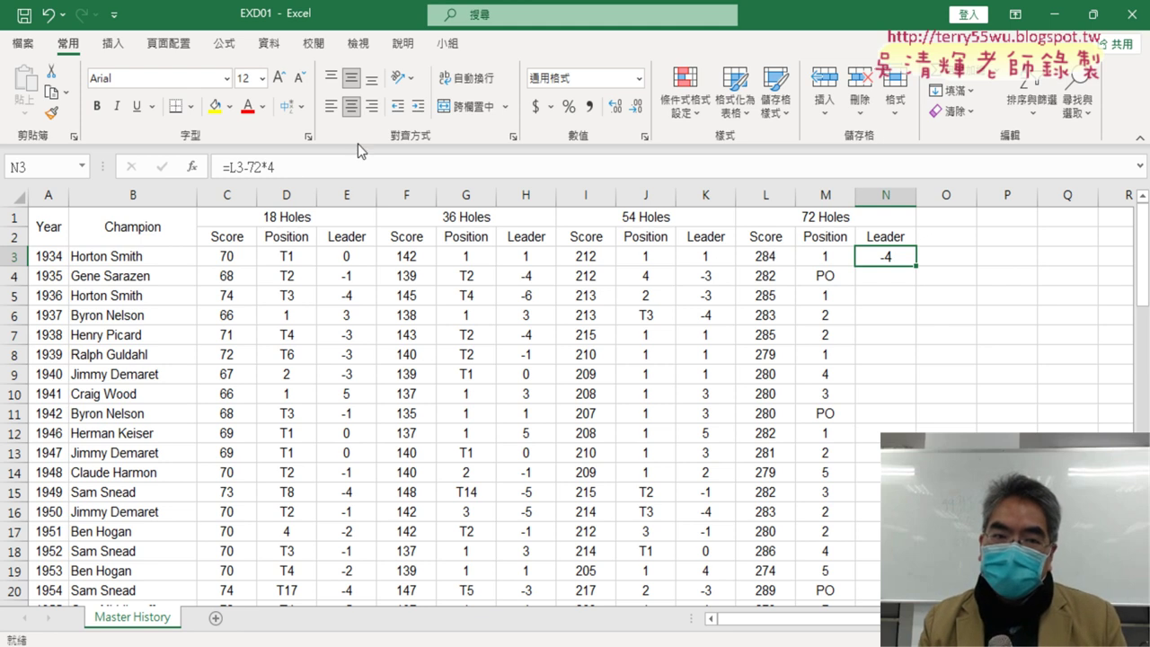
Recommit the N3 formula and fill it down column N to N75.
{"action": "left_click_drag", "start_coordinate": [249, 167], "coordinate": [280, 167]}
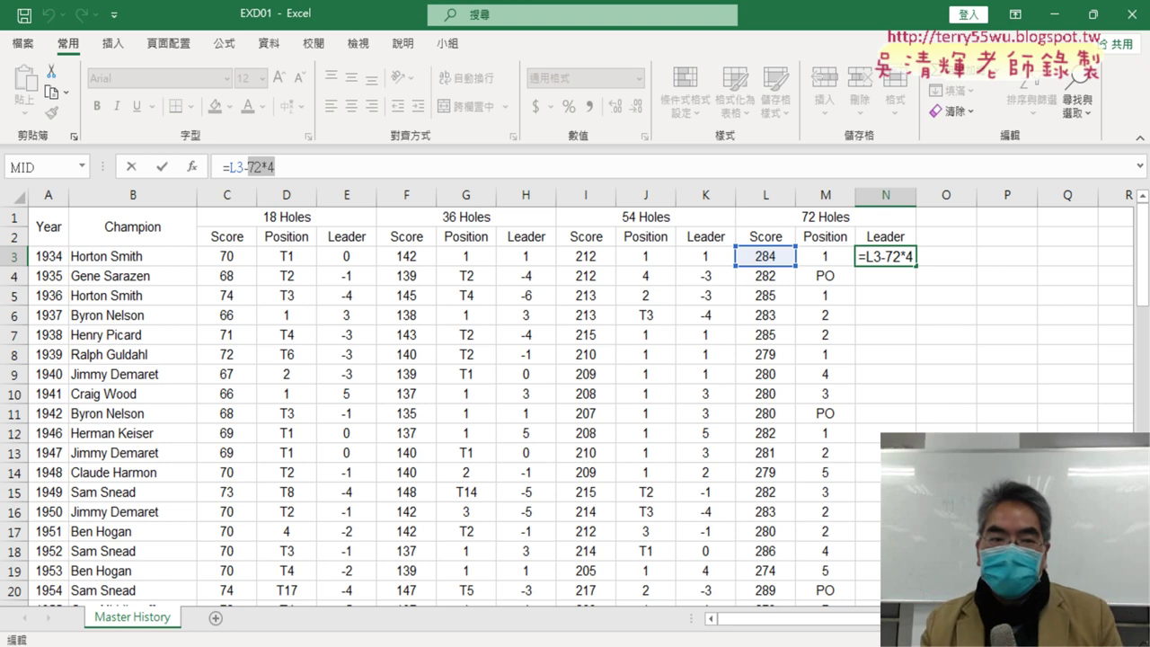
{"action": "left_click", "coordinate": [162, 167]}
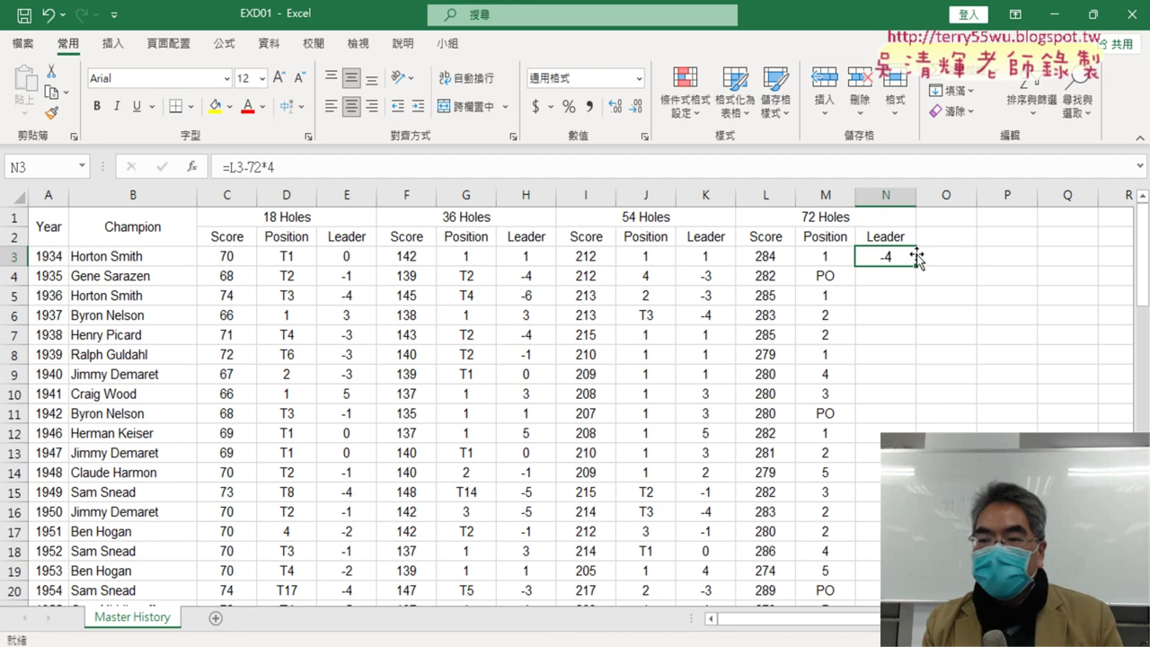
{"action": "double_click", "coordinate": [918, 268]}
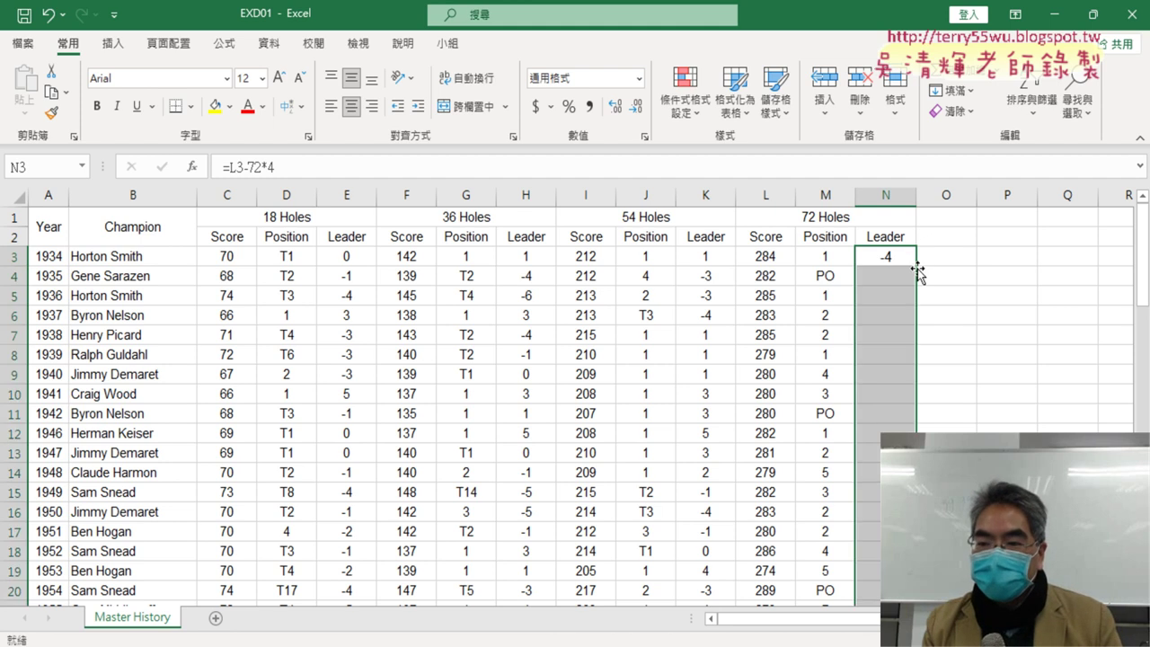
Check that N75 holds =L75-72*4 and select the last data row, row 75.
{"action": "left_click", "coordinate": [898, 256]}
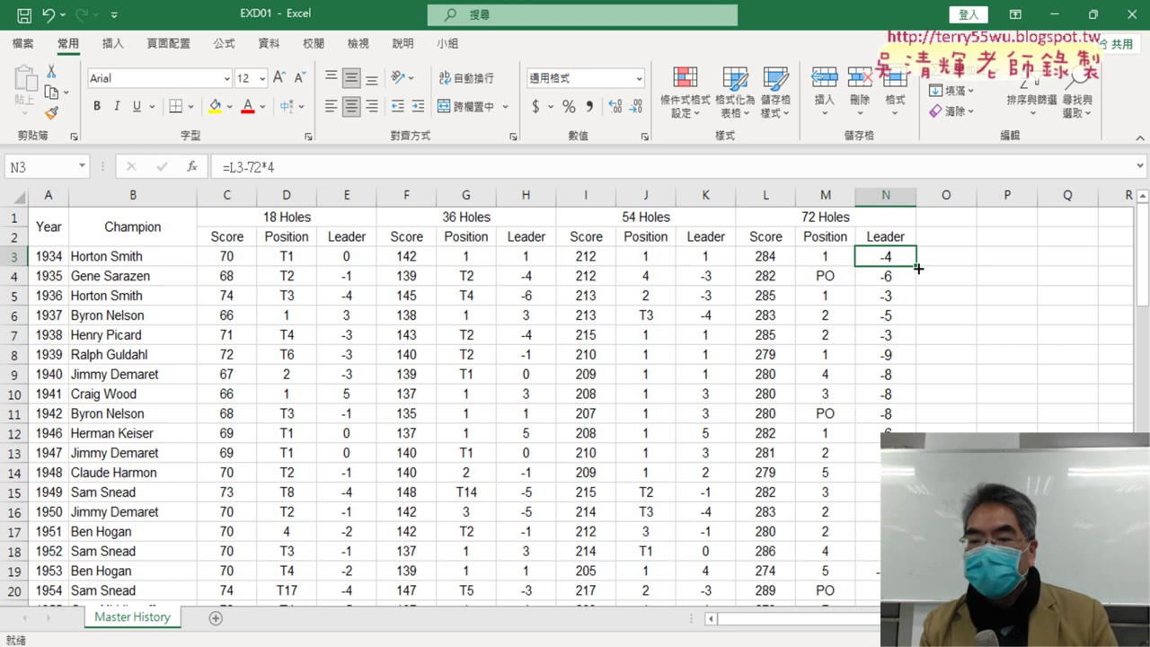
{"action": "scroll", "coordinate": [926, 319], "scroll_direction": "down", "scroll_amount": 3}
{"action": "scroll", "coordinate": [925, 319], "scroll_direction": "down", "scroll_amount": 7}
{"action": "scroll", "coordinate": [925, 319], "scroll_direction": "down", "scroll_amount": 5}
{"action": "scroll", "coordinate": [926, 319], "scroll_direction": "down", "scroll_amount": 4}
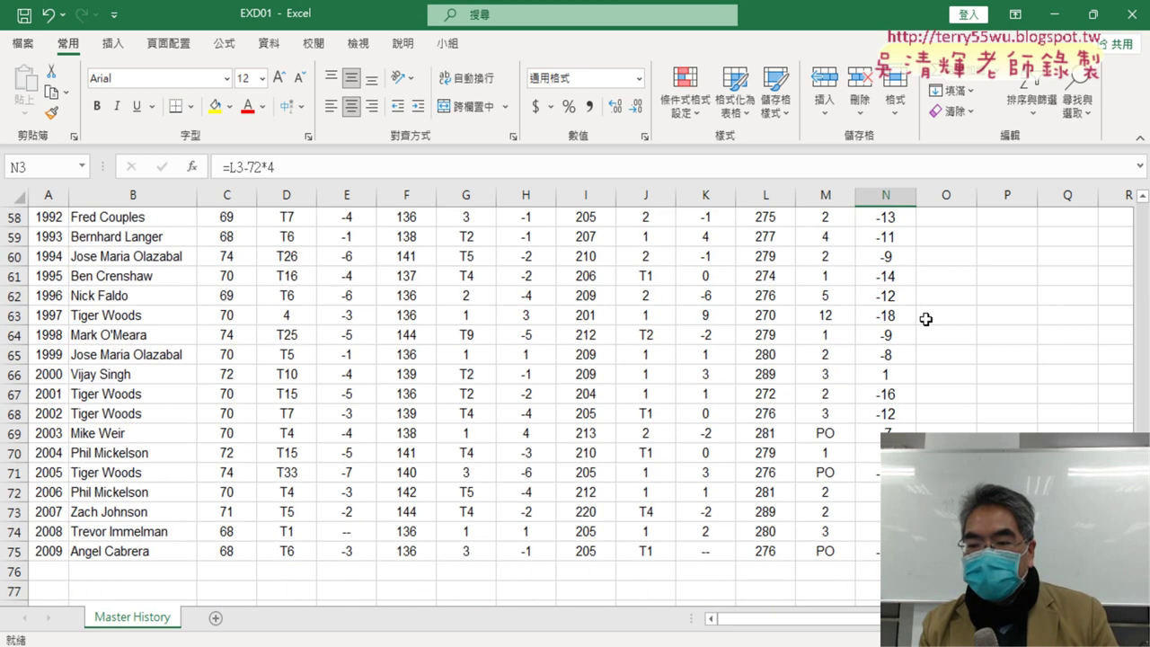
{"action": "scroll", "coordinate": [926, 319], "scroll_direction": "down", "scroll_amount": 2}
{"action": "left_click", "coordinate": [896, 433]}
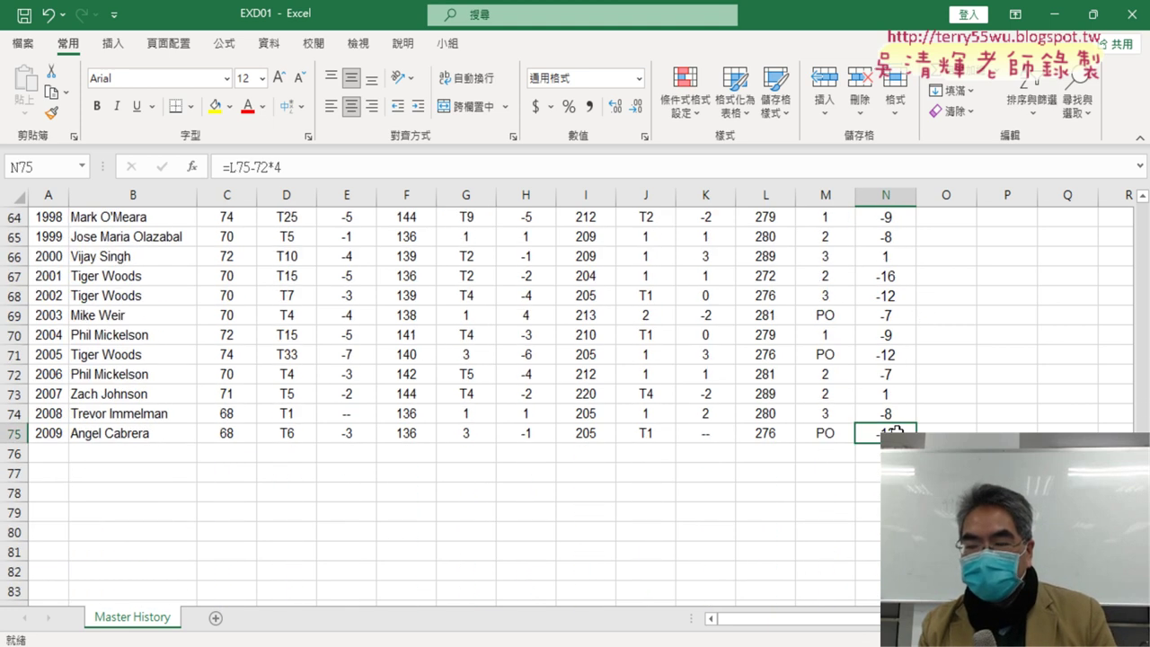
{"action": "left_click", "coordinate": [14, 433]}
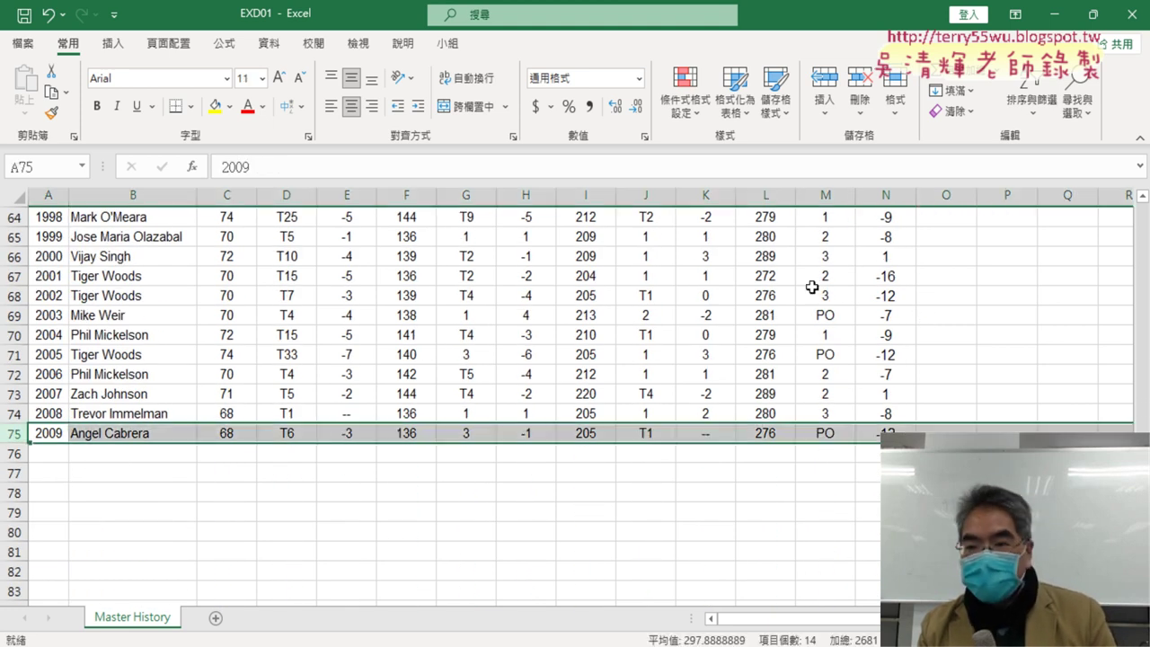
Bring the TQC exam PDF to the front to read item 4 on page 4.
{"action": "key", "text": "alt+Tab"}
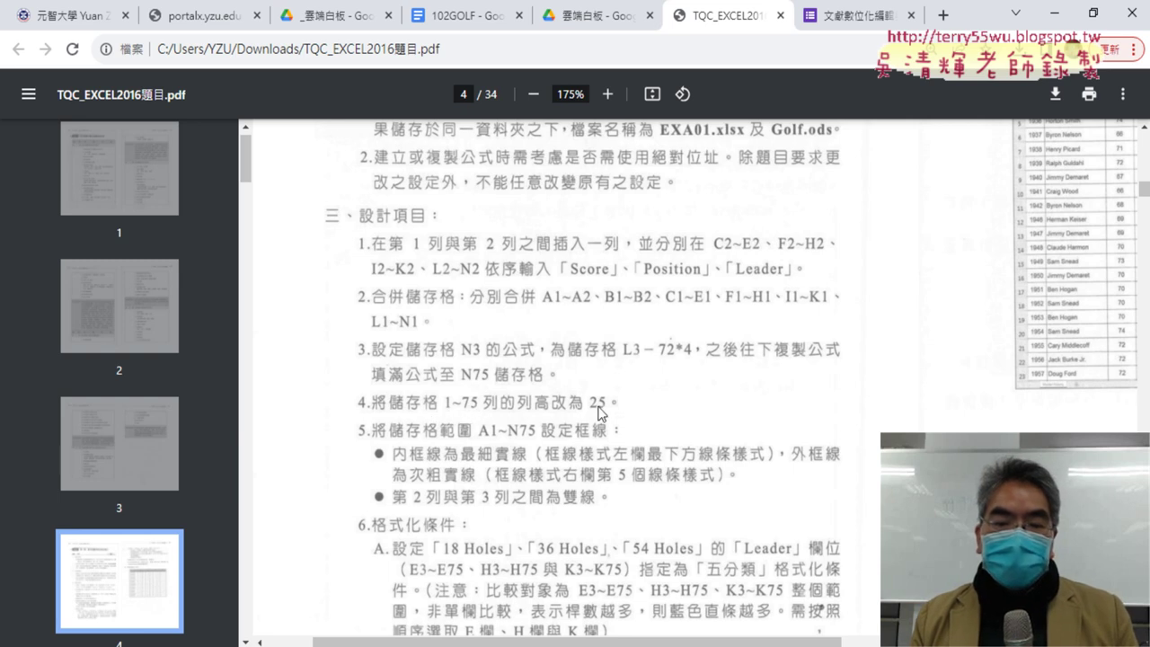
{"action": "left_click", "coordinate": [1053, 13]}
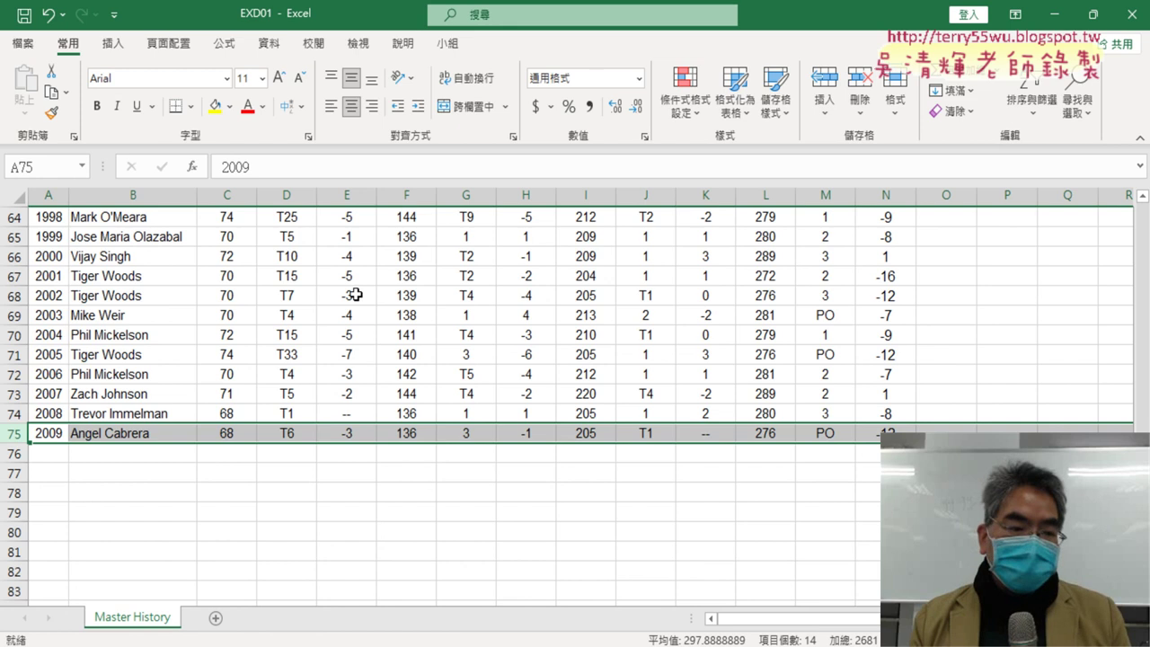
{"action": "scroll", "coordinate": [167, 253], "scroll_direction": "up", "scroll_amount": 4}
{"action": "scroll", "coordinate": [167, 253], "scroll_direction": "up", "scroll_amount": 11}
{"action": "scroll", "coordinate": [167, 253], "scroll_direction": "up", "scroll_amount": 6}
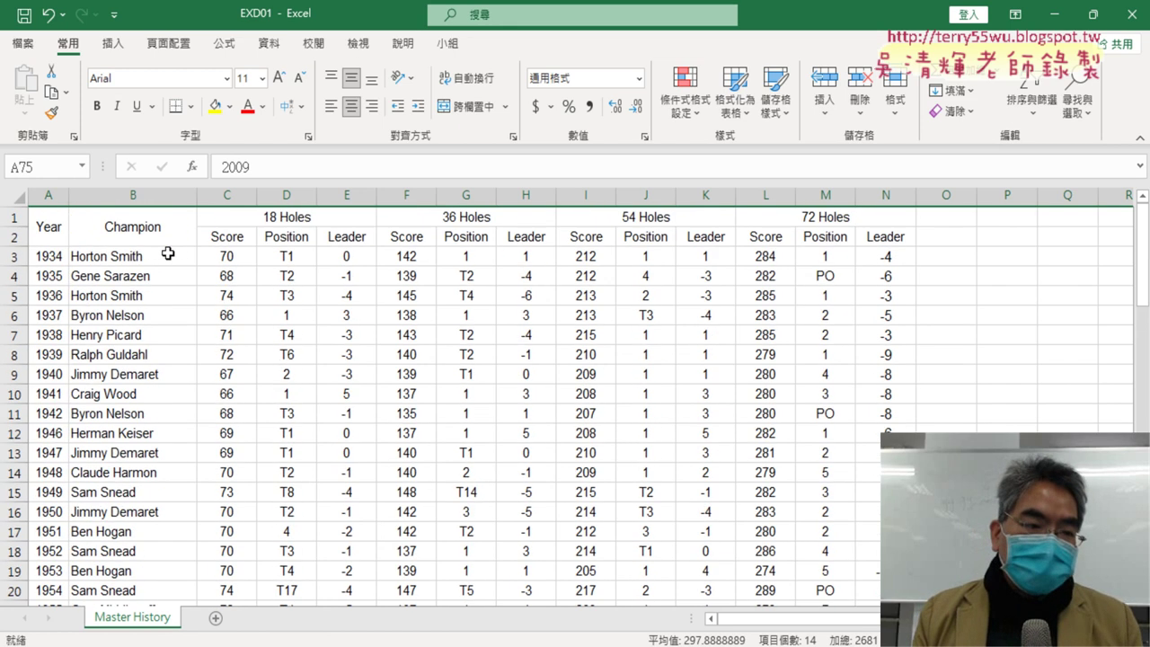
{"action": "left_click_drag", "start_coordinate": [24, 266], "coordinate": [29, 264]}
{"action": "key", "text": "alt+Tab"}
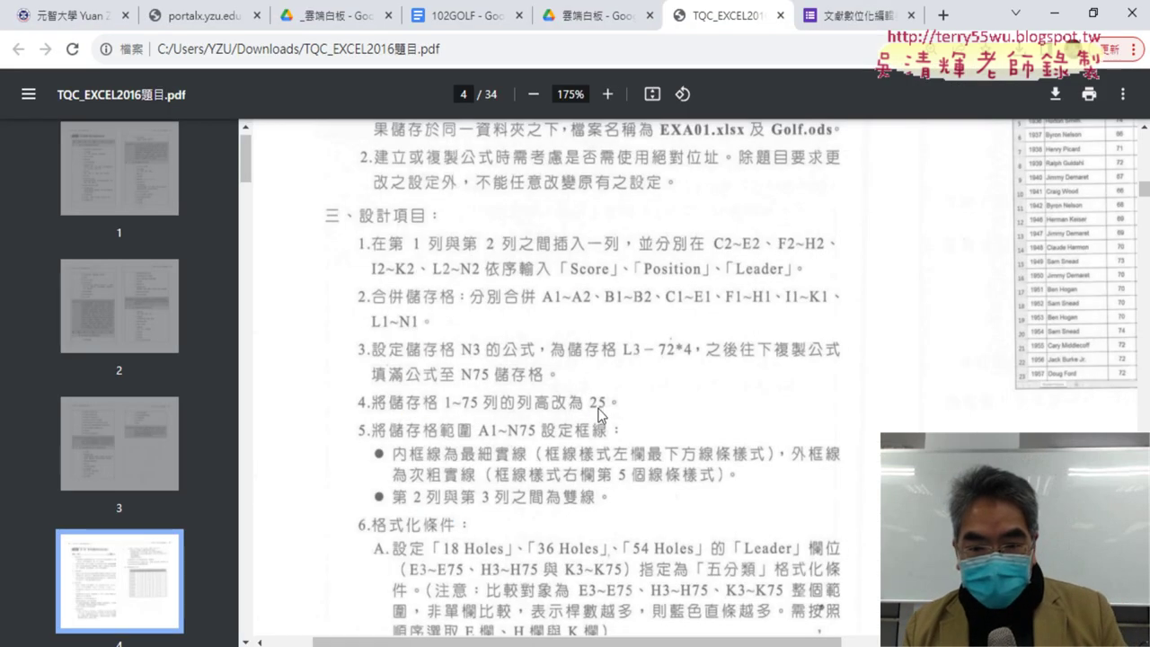
{"action": "key", "text": "alt+Tab"}
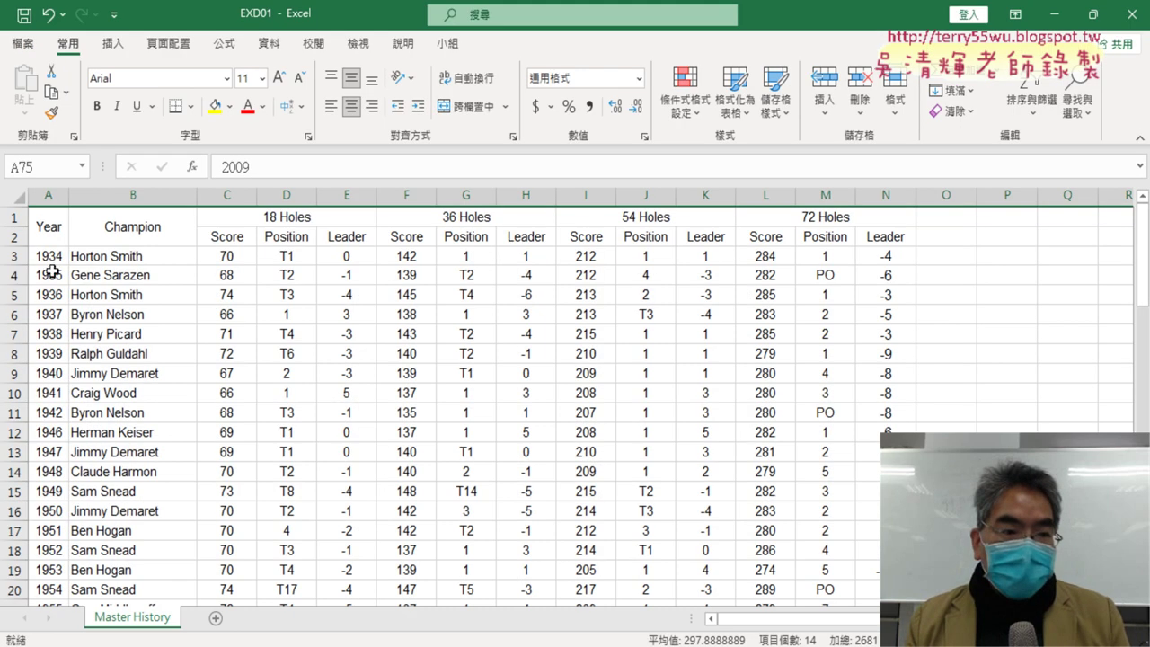
{"action": "left_click_drag", "start_coordinate": [13, 266], "coordinate": [14, 270]}
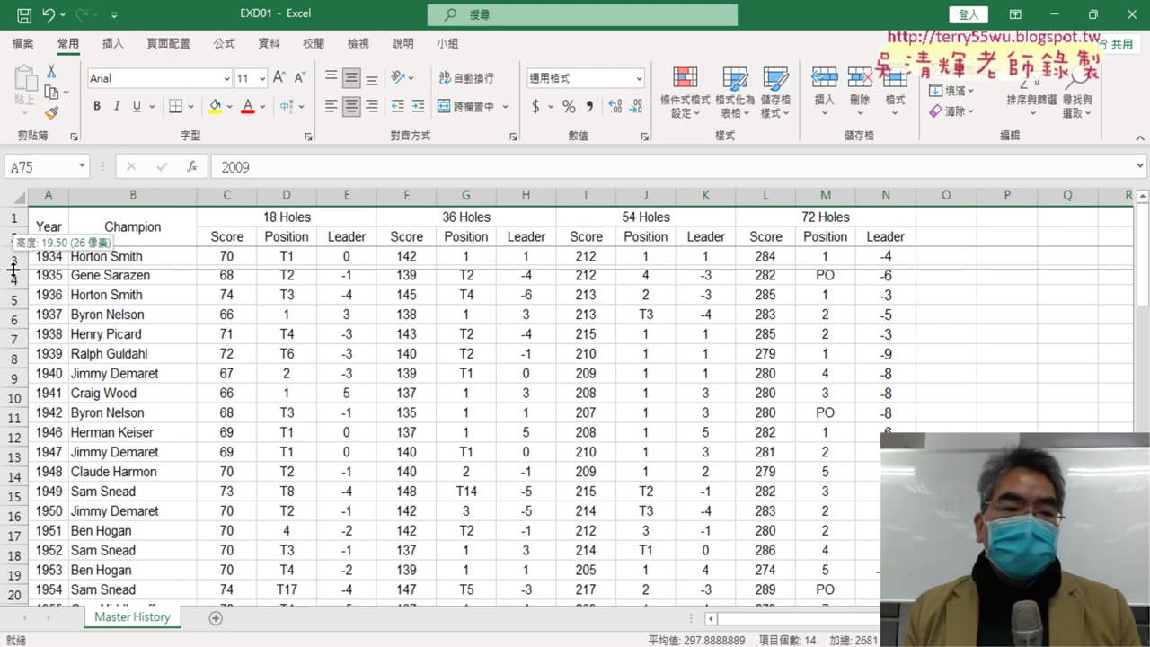
{"action": "left_click_drag", "start_coordinate": [14, 269], "coordinate": [17, 268]}
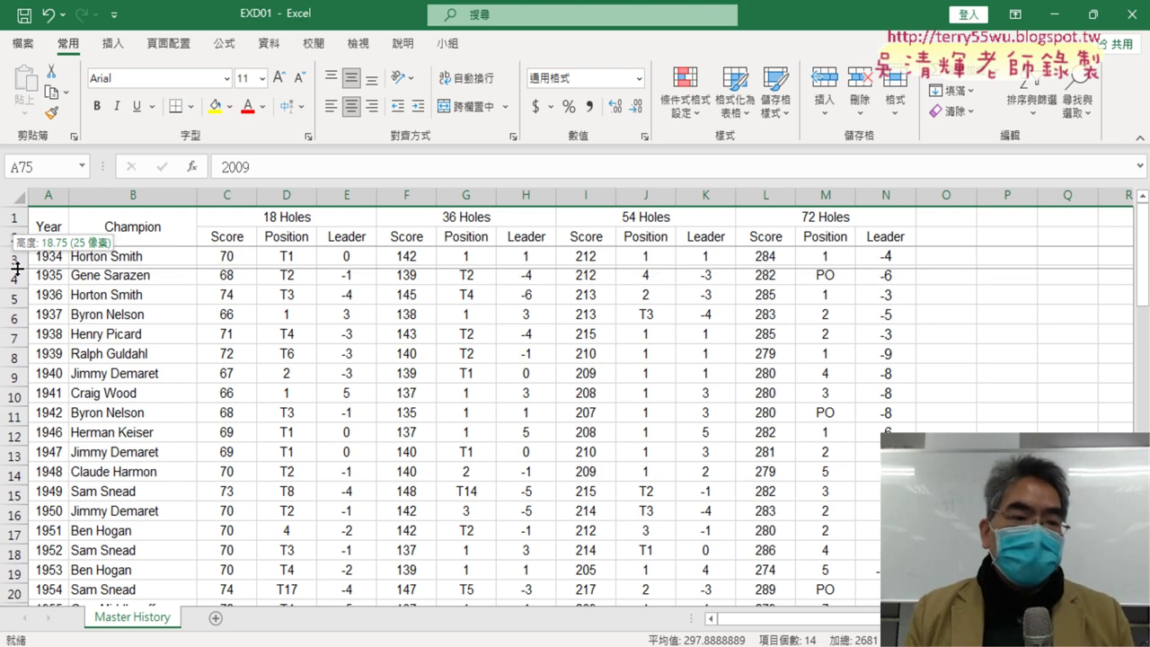
{"action": "left_click_drag", "start_coordinate": [18, 267], "coordinate": [18, 278]}
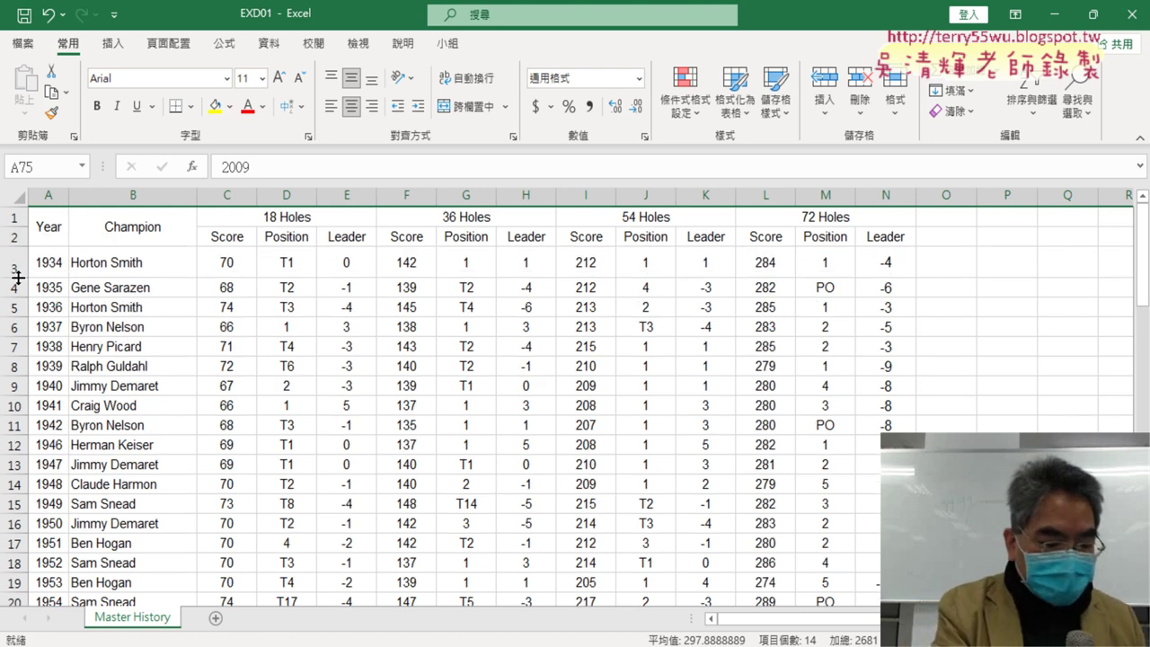
{"action": "key", "text": "ctrl+z"}
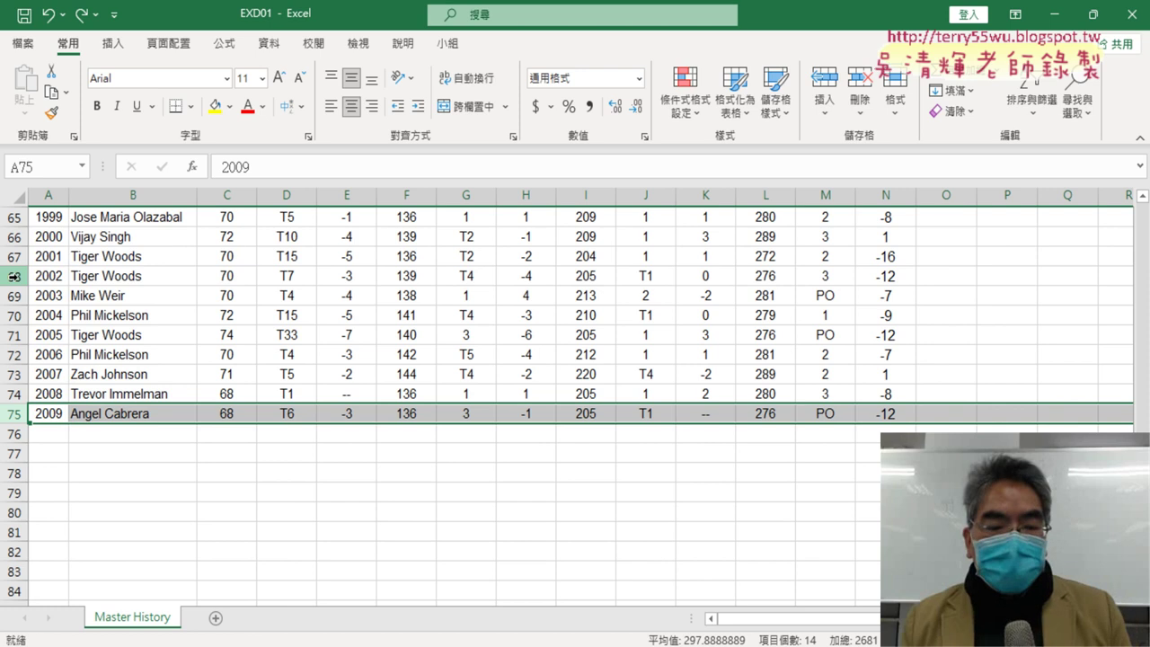
{"action": "left_click", "coordinate": [246, 644]}
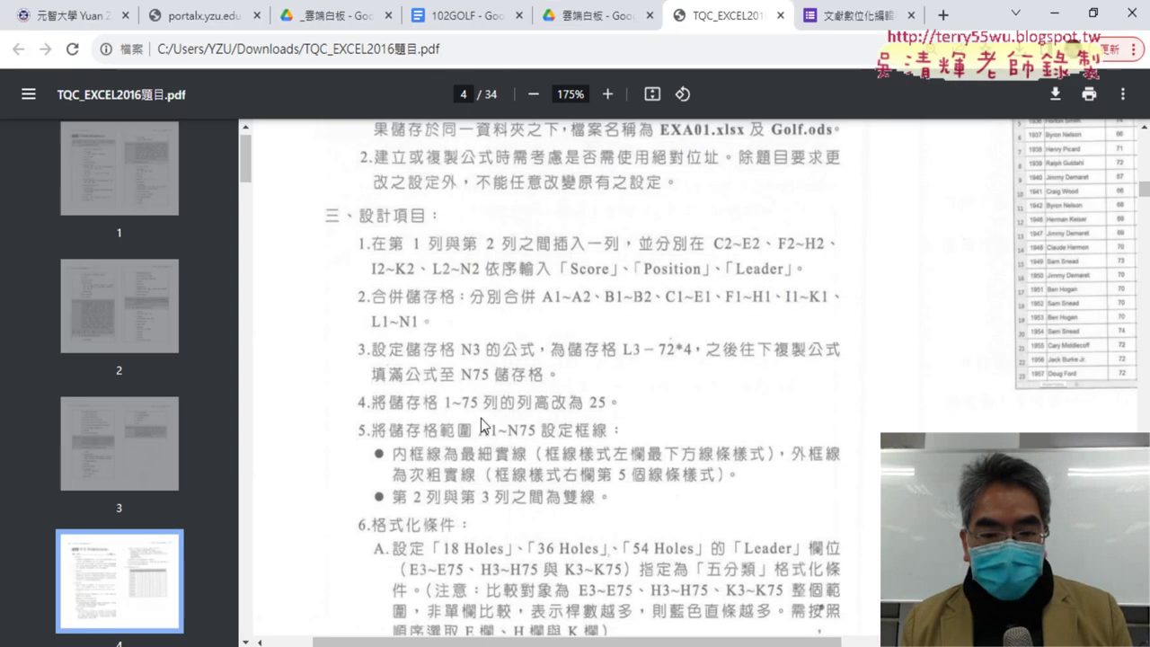
Back in the golf sheet, select whole rows 1 through 75 from the row headers.
{"action": "left_click", "coordinate": [1054, 14]}
{"action": "scroll", "coordinate": [144, 341], "scroll_direction": "up", "scroll_amount": 6}
{"action": "scroll", "coordinate": [144, 315], "scroll_direction": "up", "scroll_amount": 7}
{"action": "scroll", "coordinate": [149, 288], "scroll_direction": "up", "scroll_amount": 9}
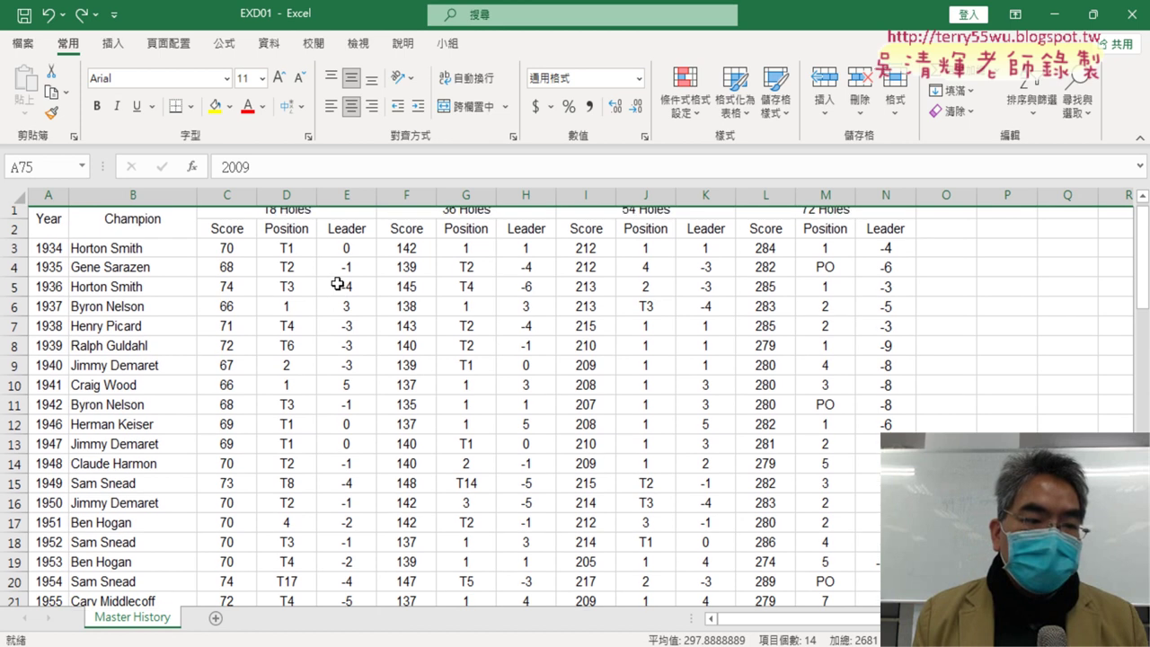
{"action": "left_click", "coordinate": [17, 217]}
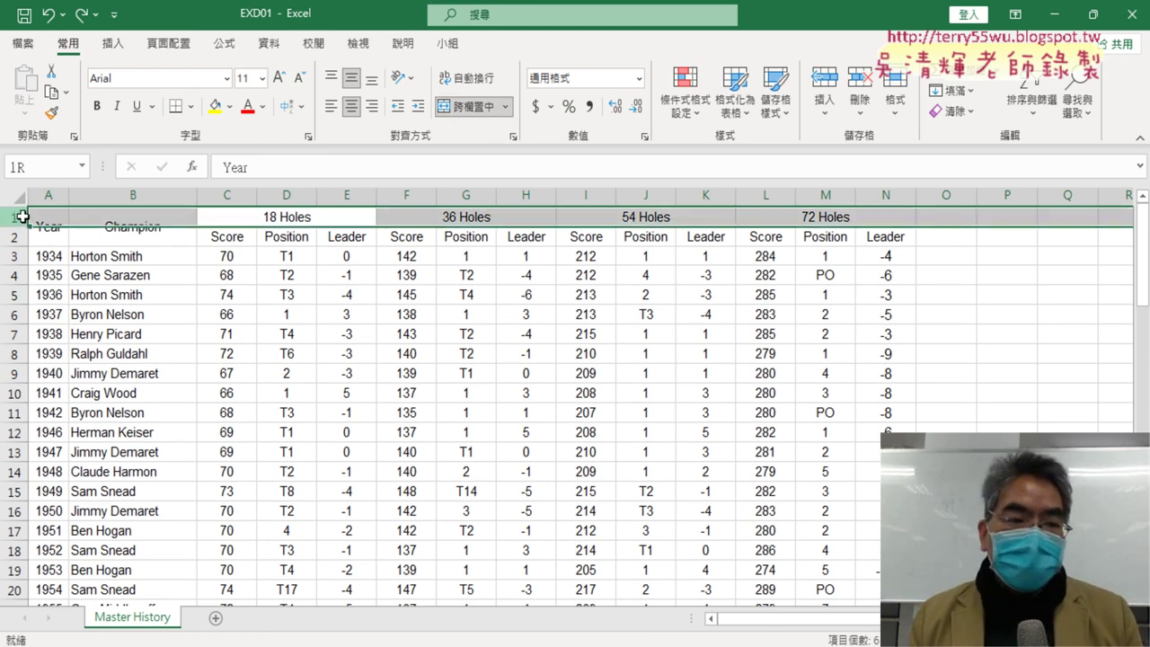
{"action": "mouse_move", "coordinate": [18, 217]}
{"action": "left_mouse_down"}
{"action": "mouse_move", "coordinate": [28, 462]}
{"action": "mouse_move", "coordinate": [51, 224]}
{"action": "left_mouse_up"}
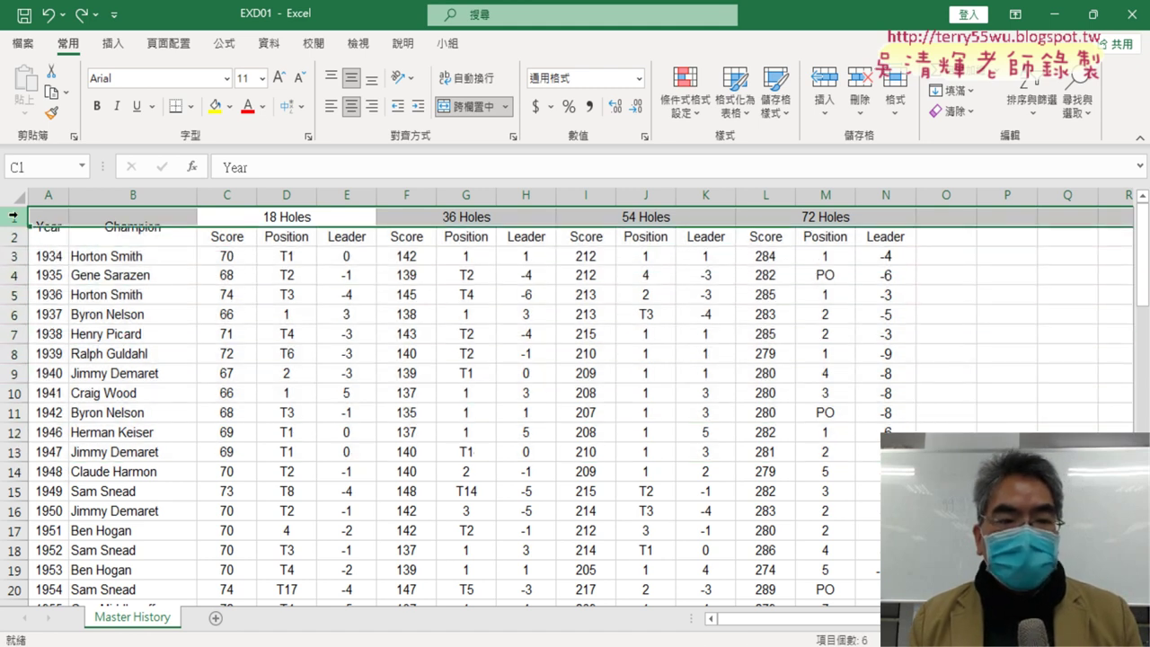
{"action": "scroll", "coordinate": [88, 462], "scroll_direction": "down", "scroll_amount": 4}
{"action": "scroll", "coordinate": [88, 463], "scroll_direction": "down", "scroll_amount": 7}
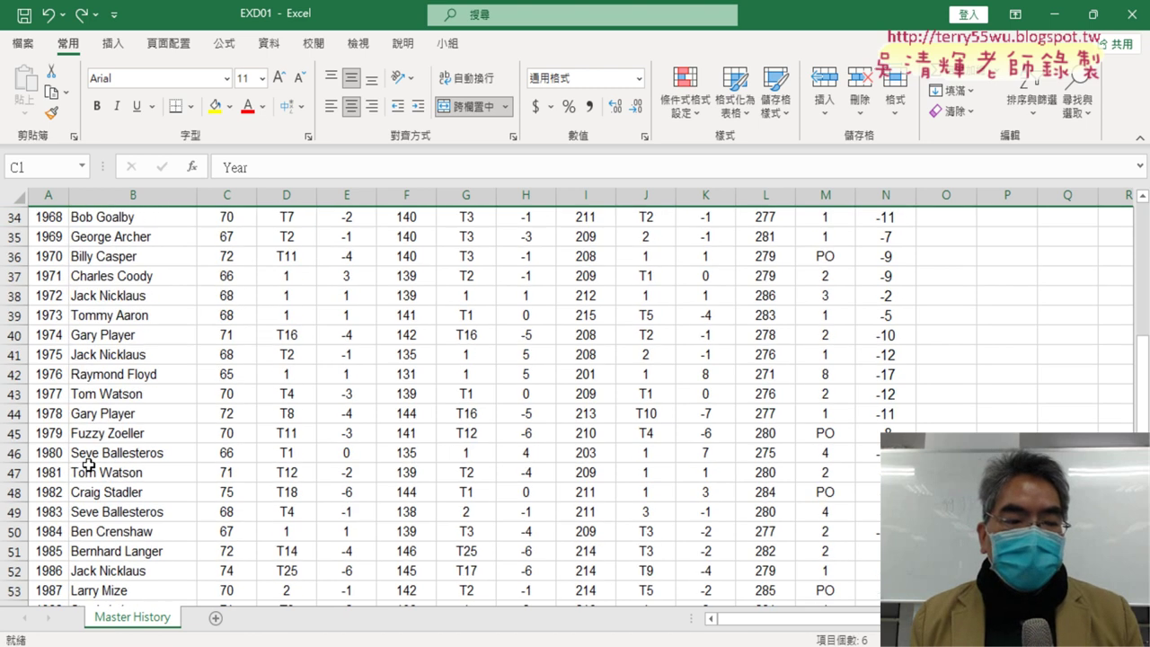
{"action": "scroll", "coordinate": [88, 465], "scroll_direction": "down", "scroll_amount": 4}
{"action": "scroll", "coordinate": [88, 465], "scroll_direction": "down", "scroll_amount": 6}
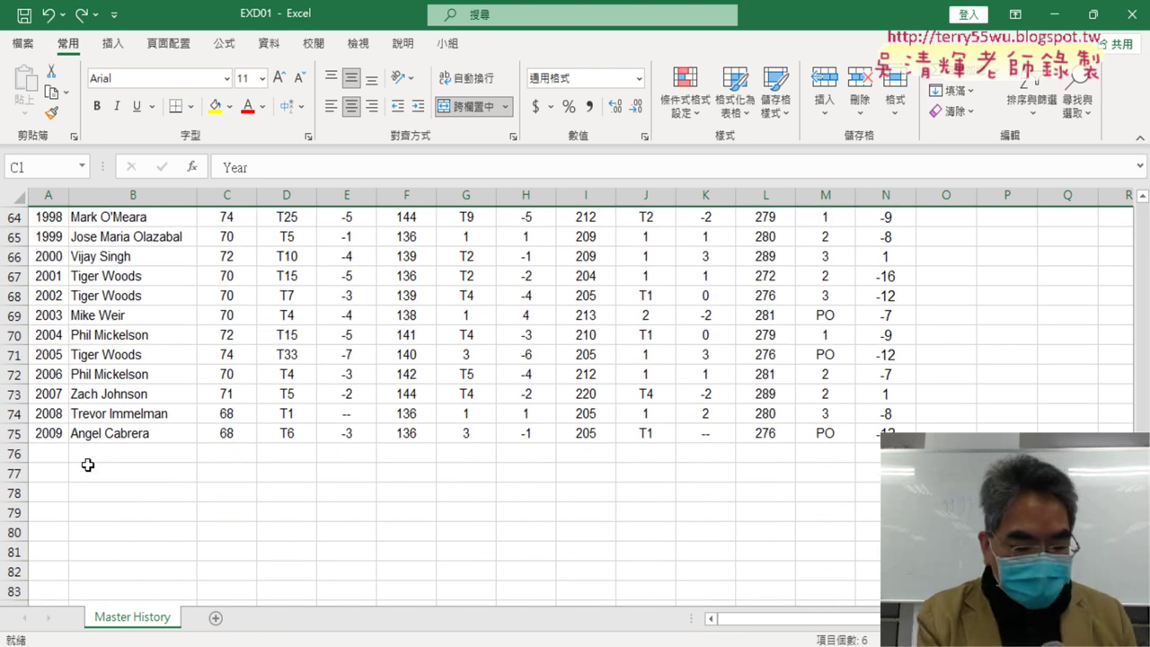
{"action": "left_click", "coordinate": [15, 433], "text": "shift"}
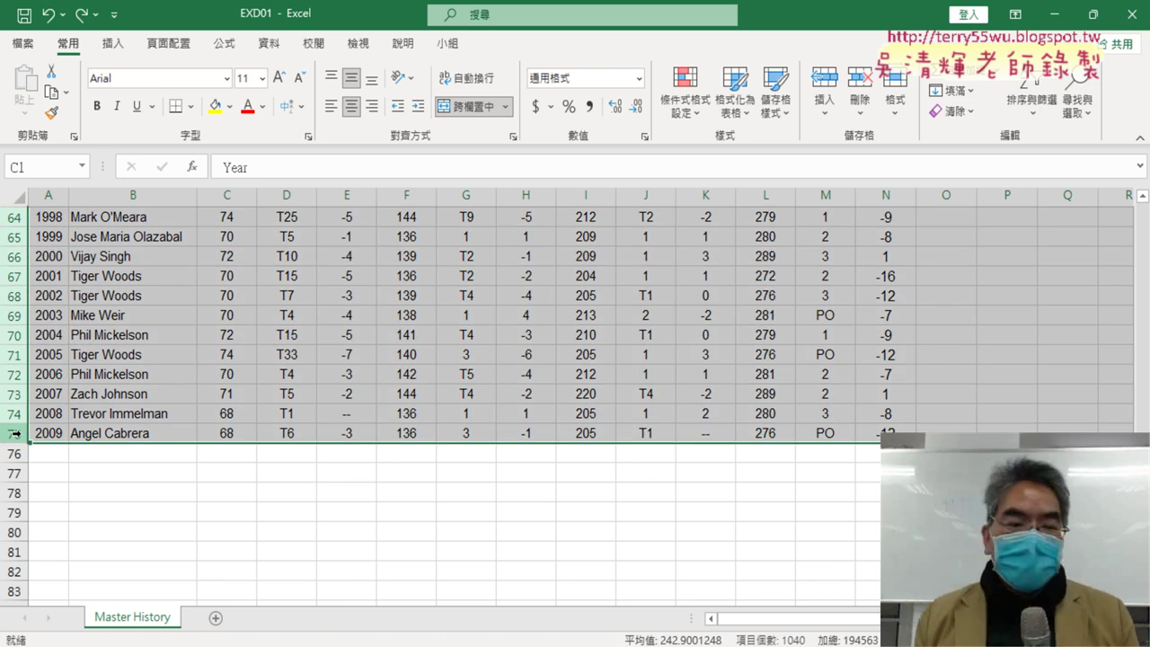
Give rows 1–75 a row height of 25, then return to the exam PDF.
{"action": "right_click", "coordinate": [360, 236]}
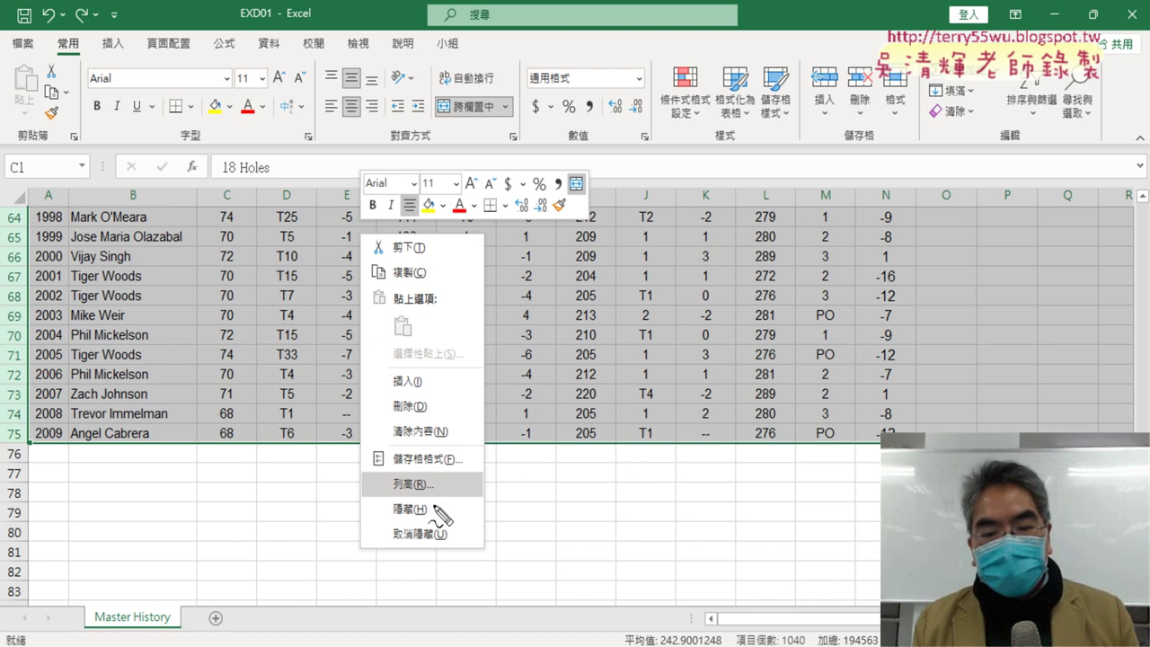
{"action": "mouse_move", "coordinate": [432, 506]}
{"action": "left_mouse_down"}
{"action": "mouse_move", "coordinate": [407, 511]}
{"action": "mouse_move", "coordinate": [382, 490]}
{"action": "mouse_move", "coordinate": [440, 509]}
{"action": "left_mouse_up"}
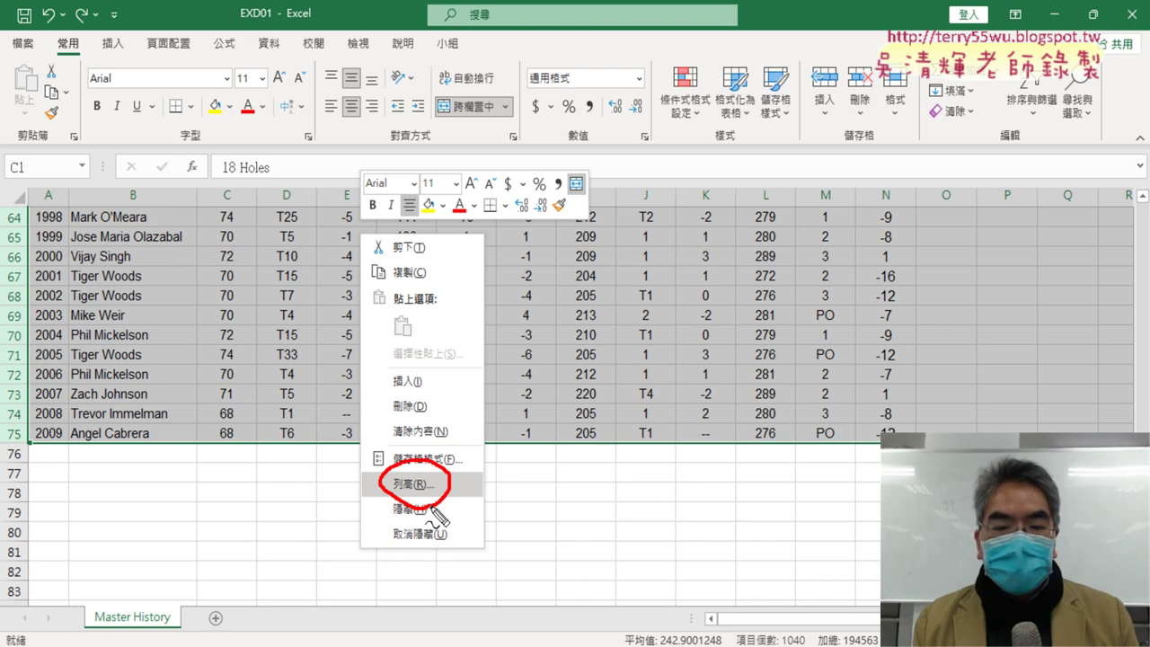
{"action": "key", "text": "Escape"}
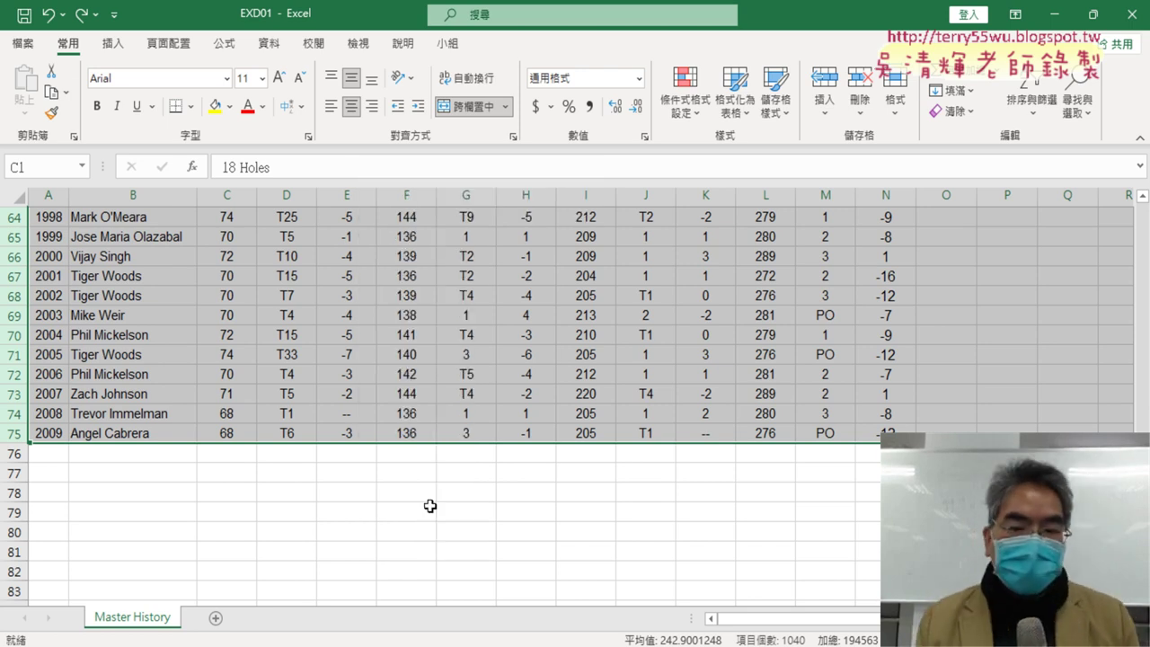
{"action": "right_click", "coordinate": [406, 274]}
{"action": "left_click", "coordinate": [470, 501]}
{"action": "type", "text": "25"}
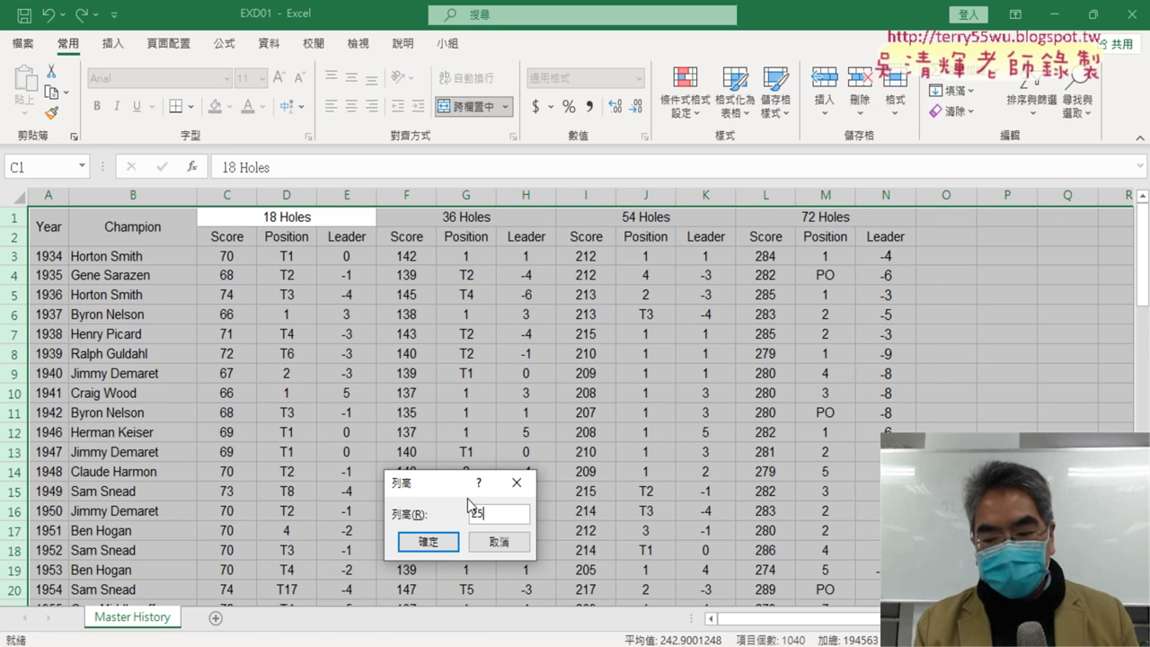
{"action": "key", "text": "Return"}
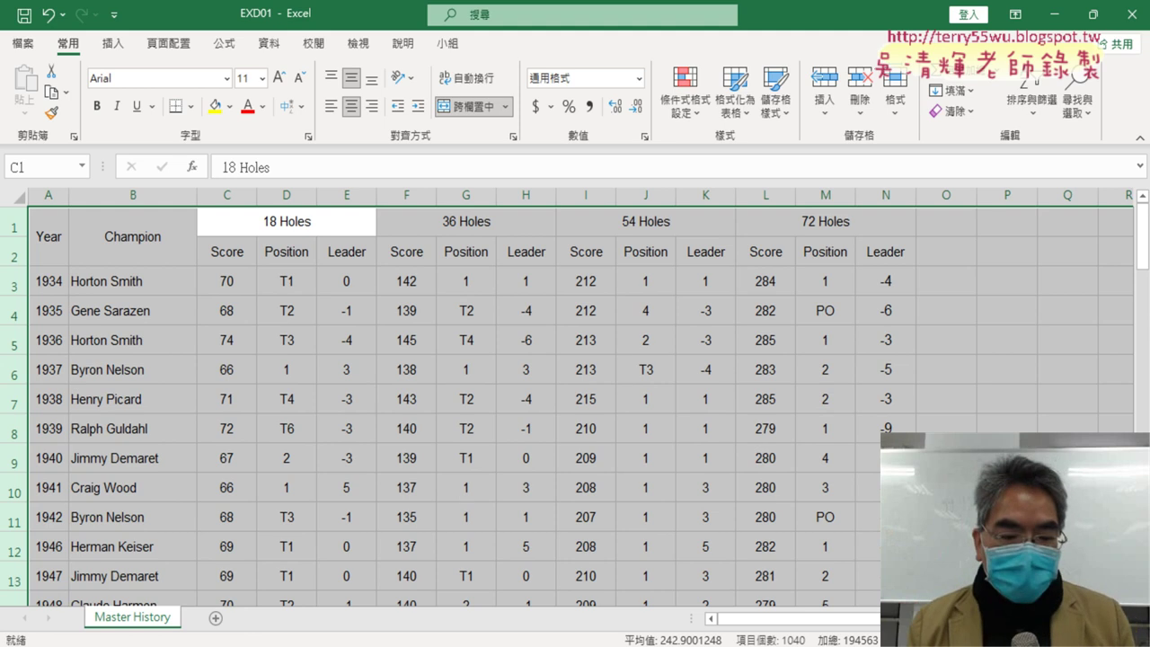
{"action": "key", "text": "alt+Tab"}
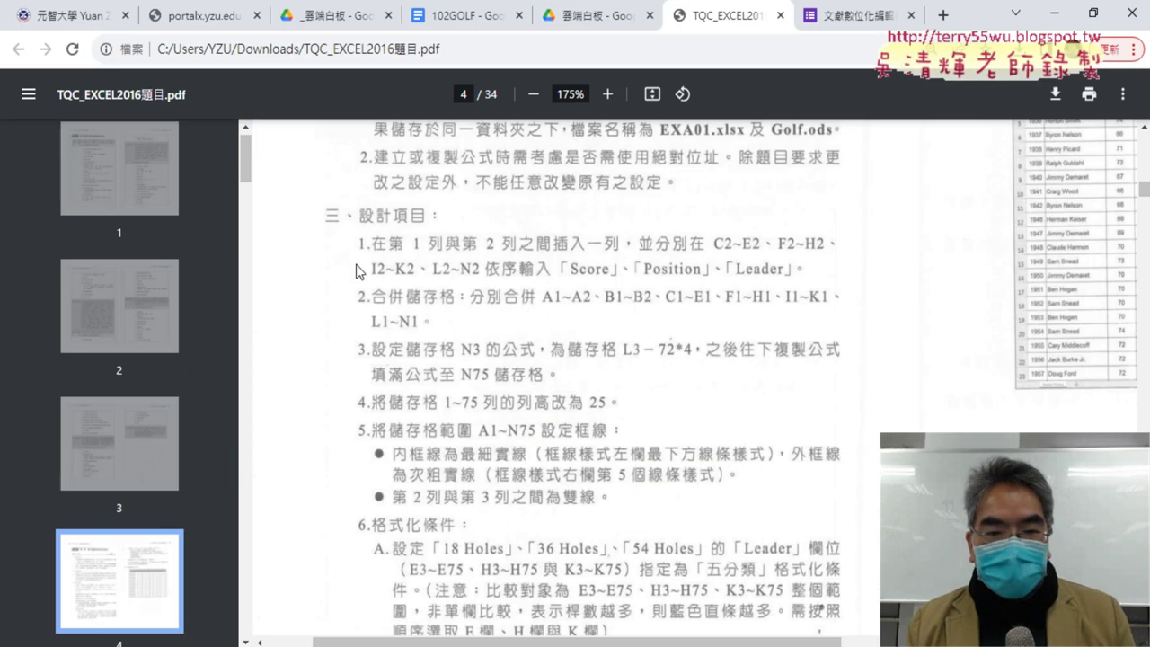